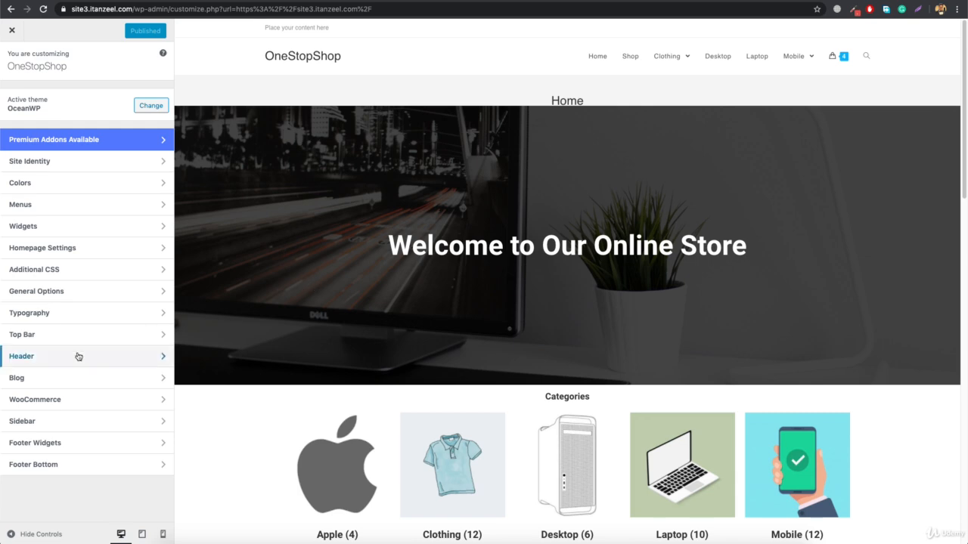
Set the header's background color to #2a2b2d in the general header settings
click(75, 356)
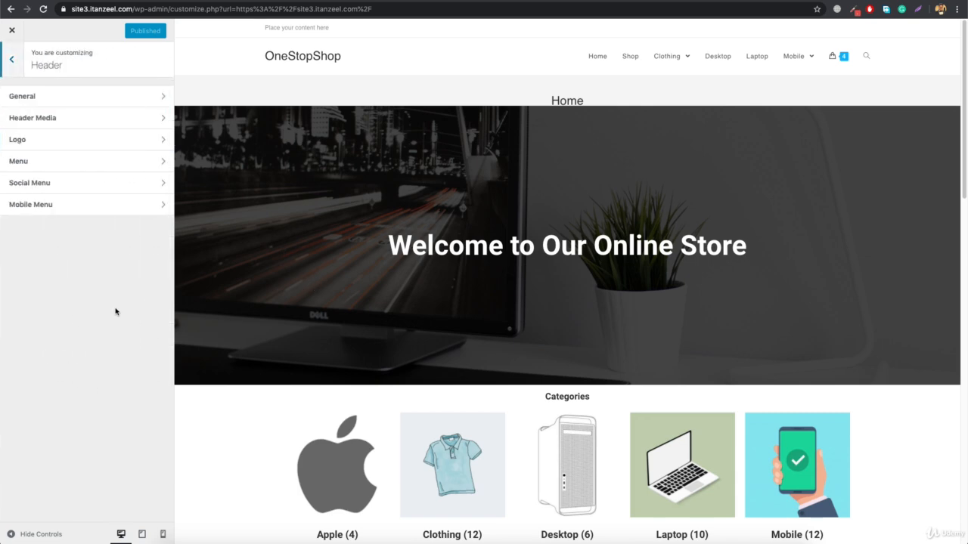
click(60, 99)
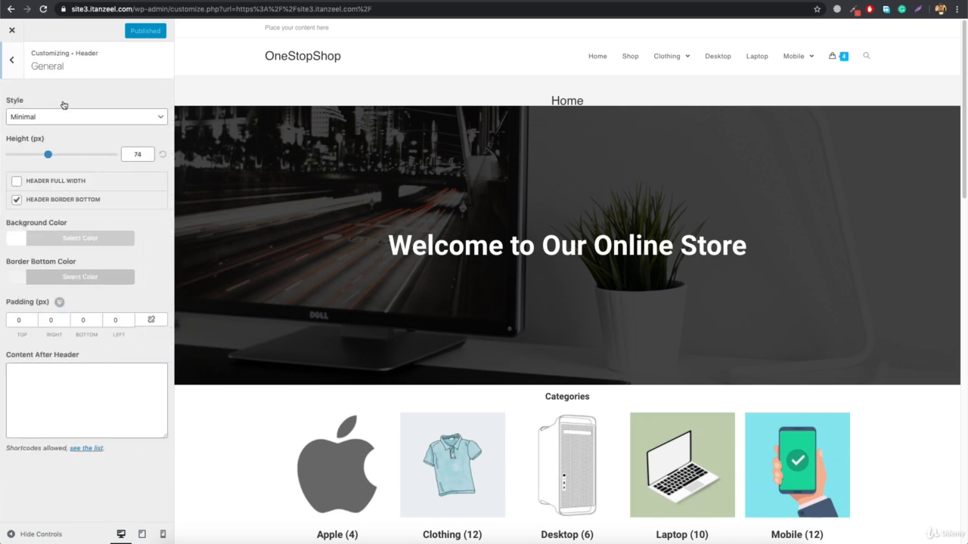
click(65, 240)
click(42, 255)
key(super+a)
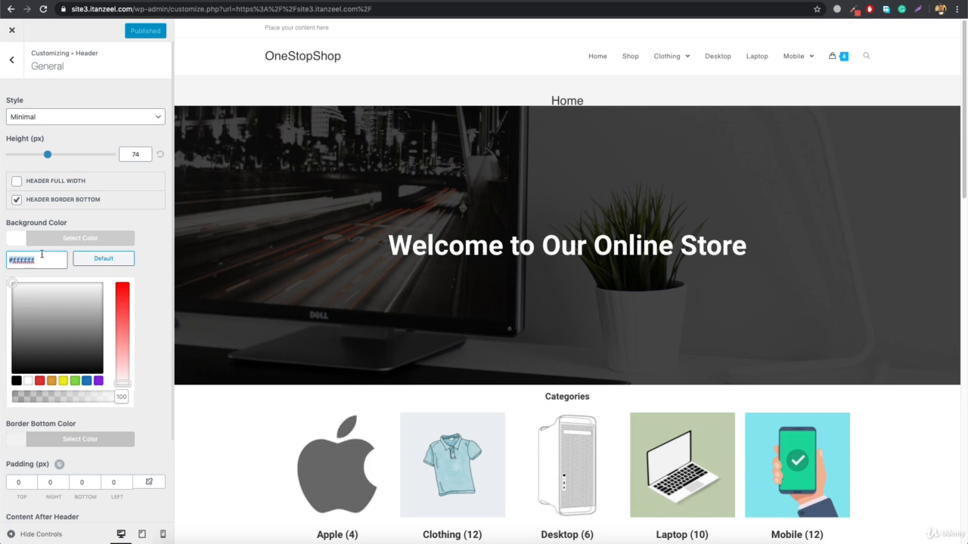
text(#2a2b2d)
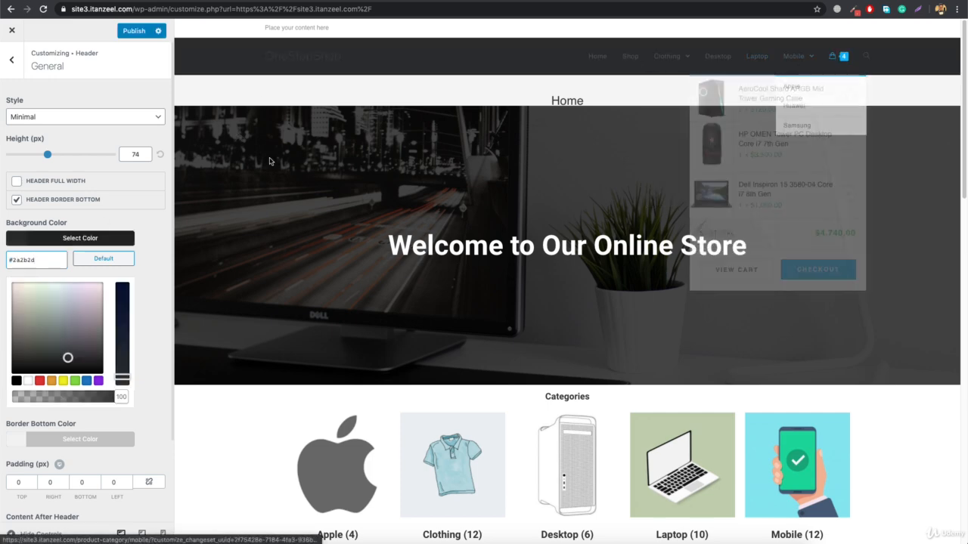
click(13, 68)
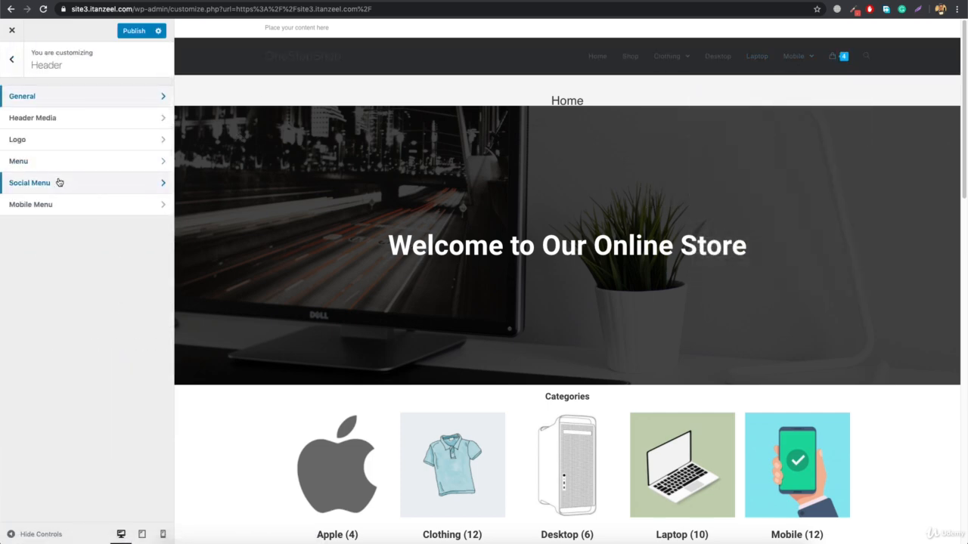
Upload "Untitled-1 [Recovered] (1).png" from the Downloads folder as the header logo, without cropping it
click(26, 140)
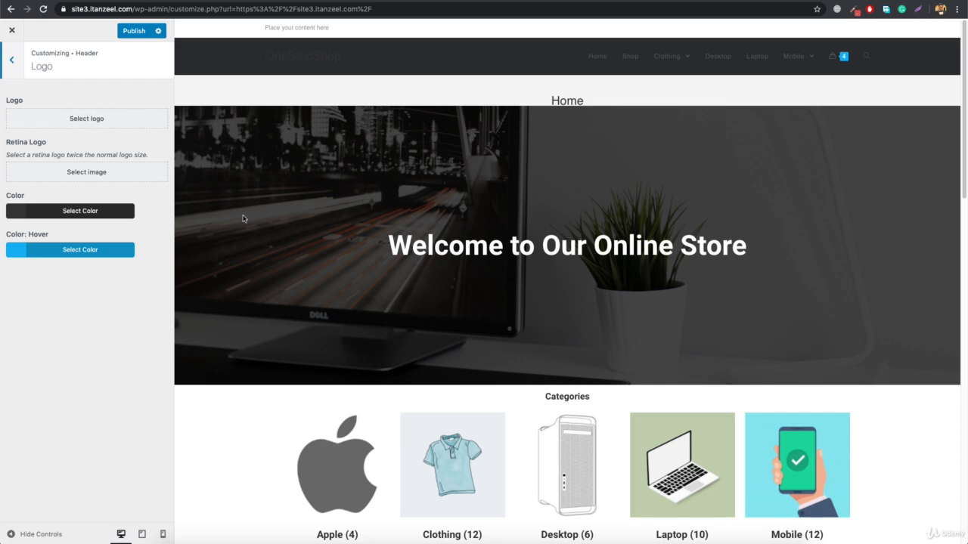
click(77, 123)
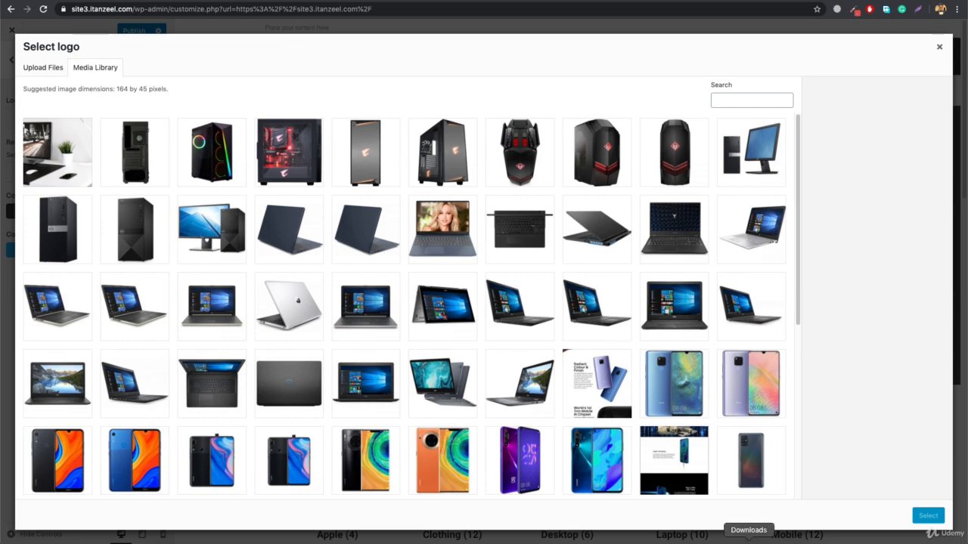
click(750, 541)
drag(750, 523, 248, 306)
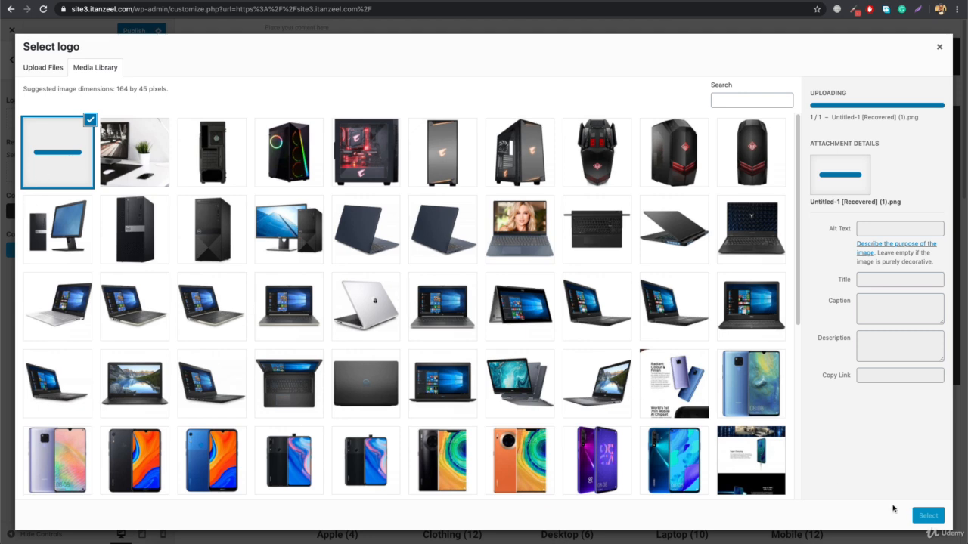
click(927, 515)
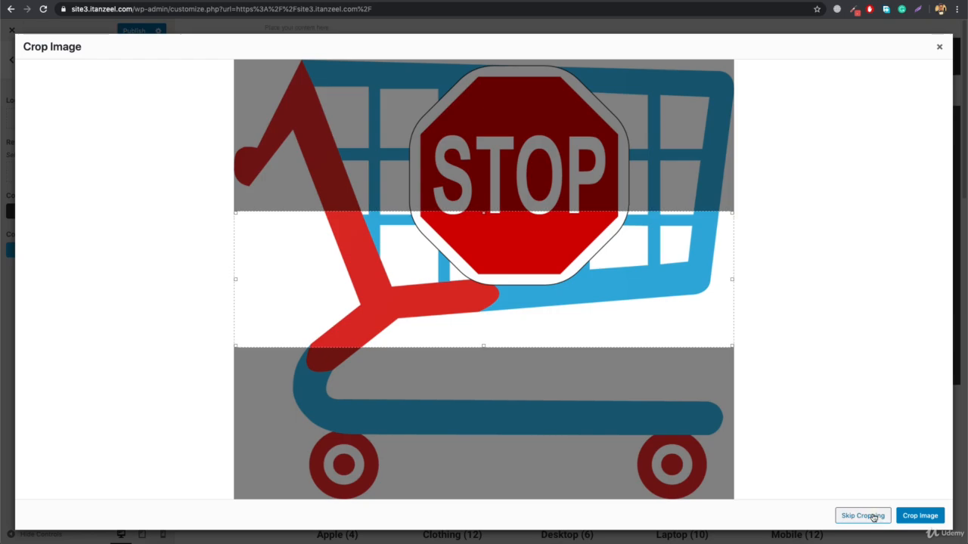
click(863, 516)
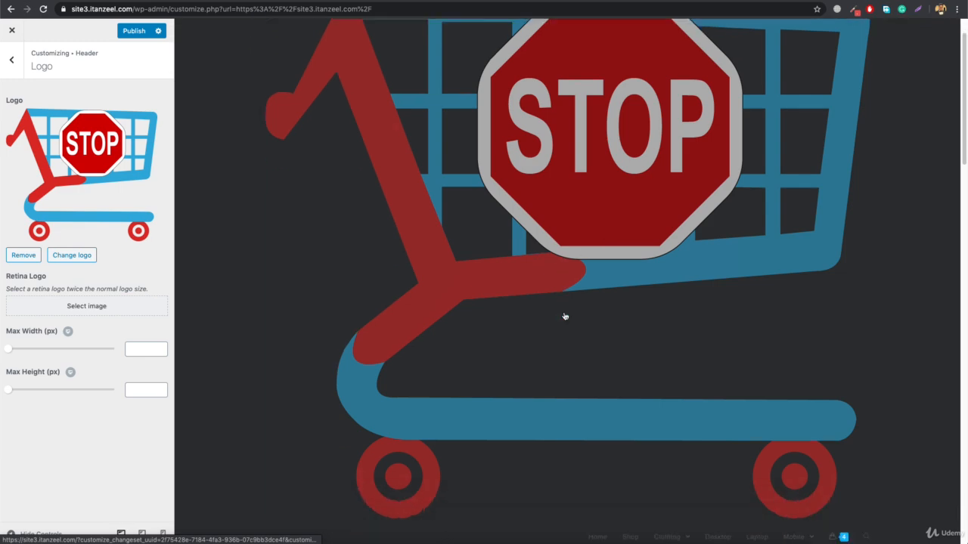
Limit the header logo's maximum width to 100 px
scroll(565, 316, down, 5)
scroll(523, 315, up, 6)
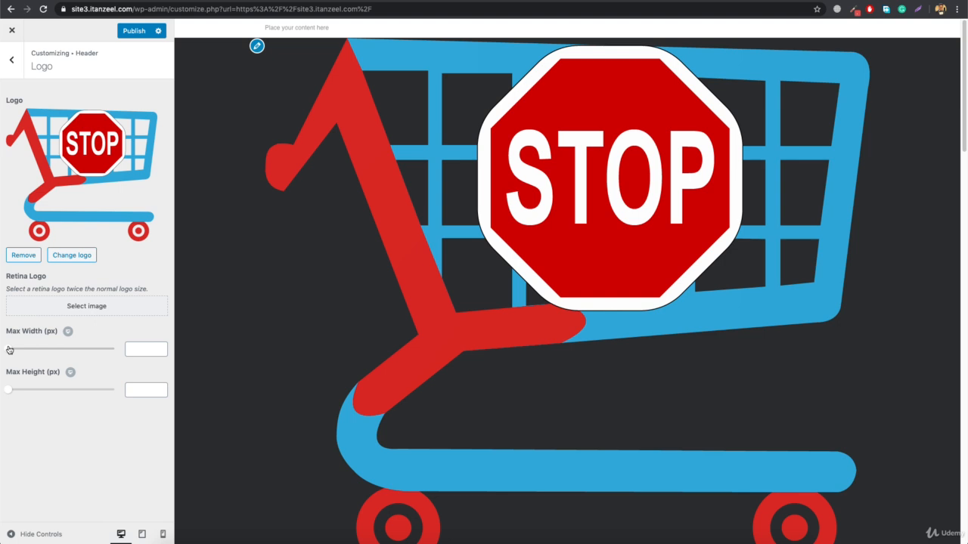
drag(9, 349, 32, 349)
click(141, 349)
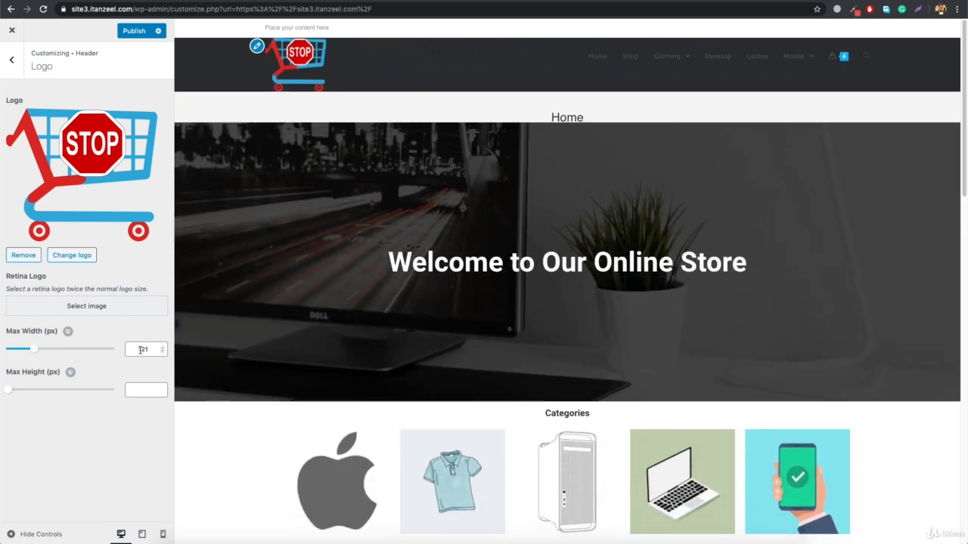
text(100)
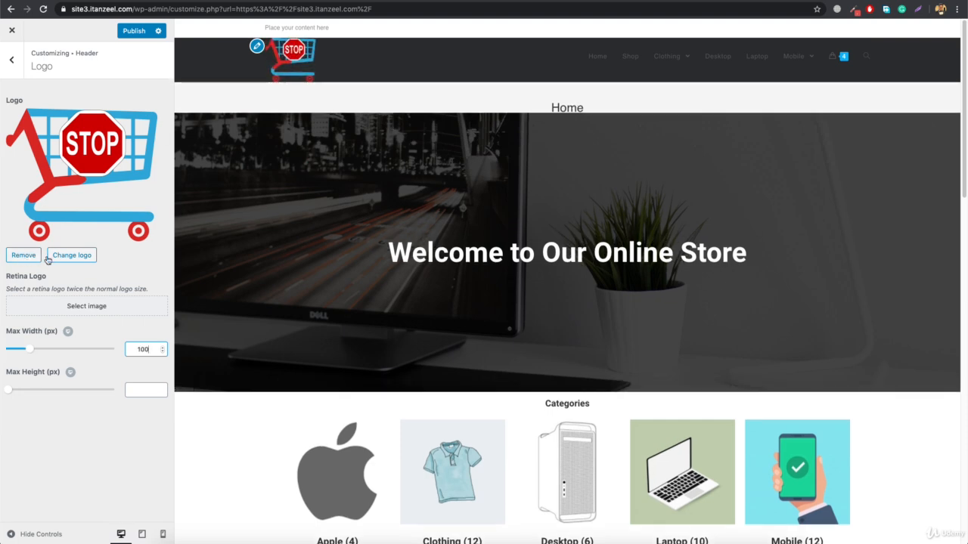
click(11, 59)
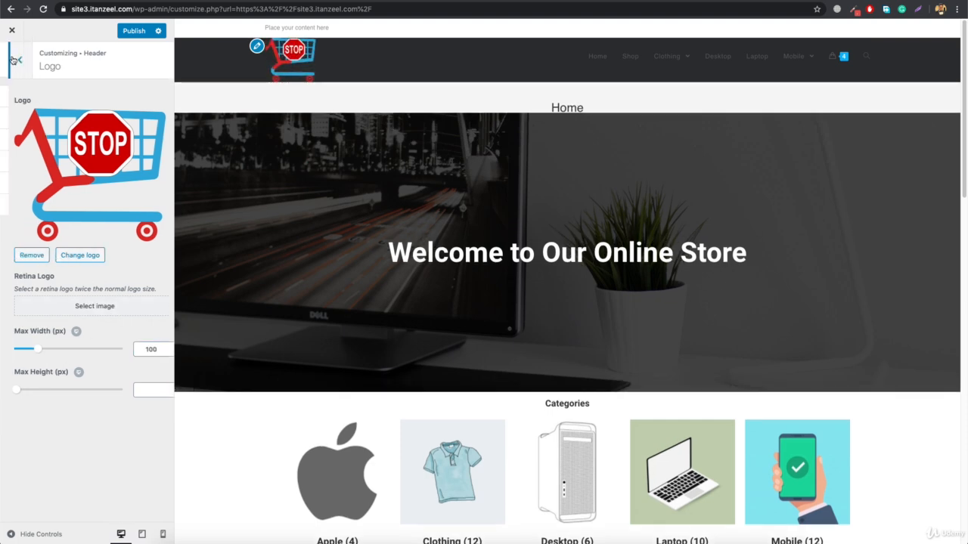
Set the header height to 100 px in the general header settings
click(66, 98)
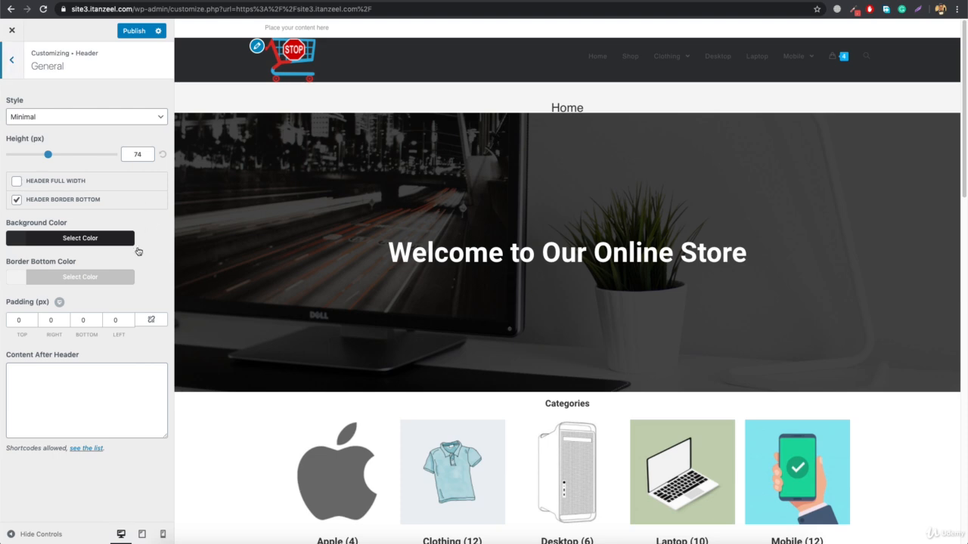
double_click(130, 153)
text(100)
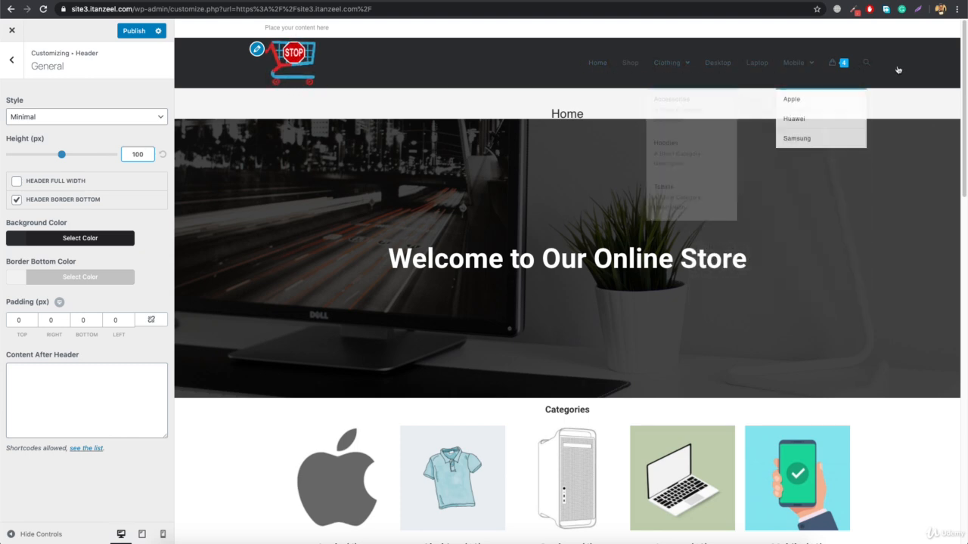
click(14, 61)
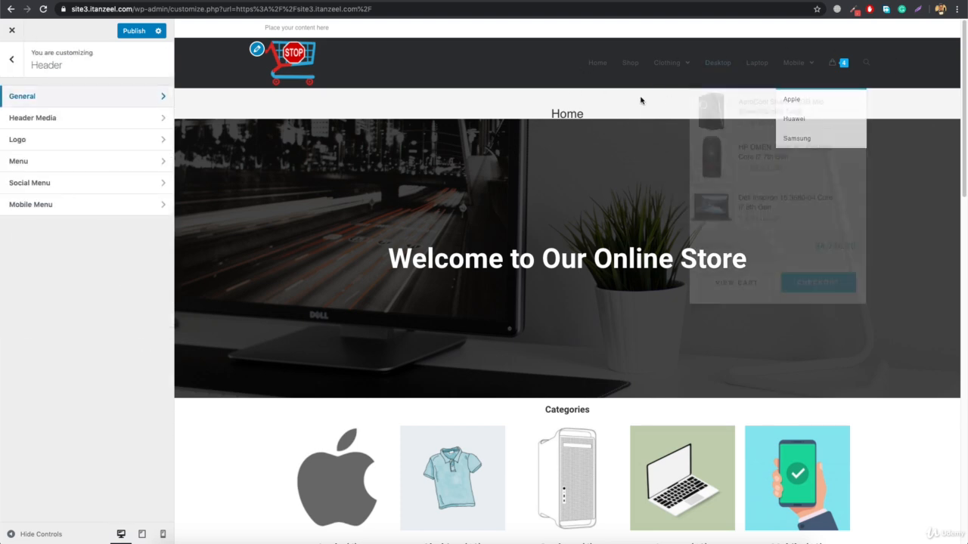
mouse_move(845, 68)
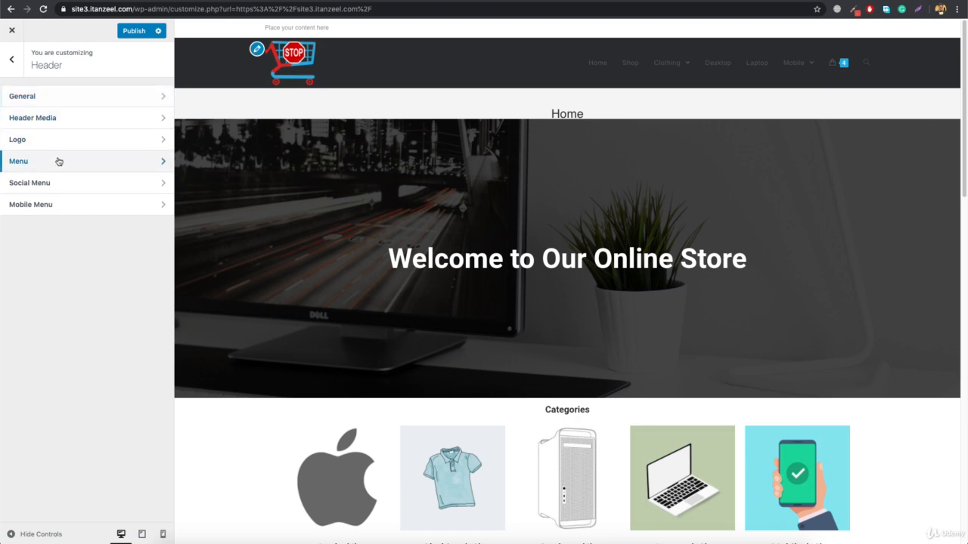
click(58, 161)
click(13, 58)
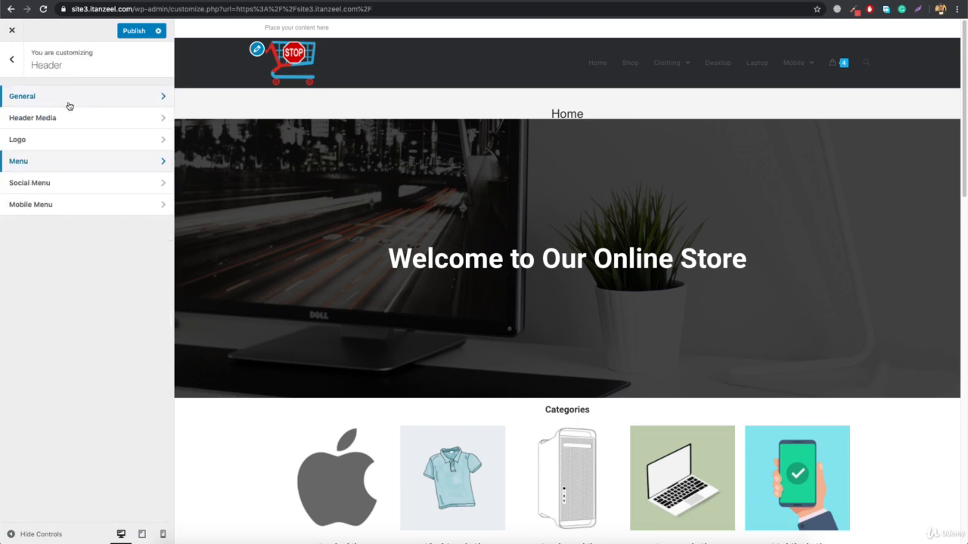
Try the Top Menu header style with the menu positioned after the logo, and restore the Minimal style
click(68, 103)
click(78, 116)
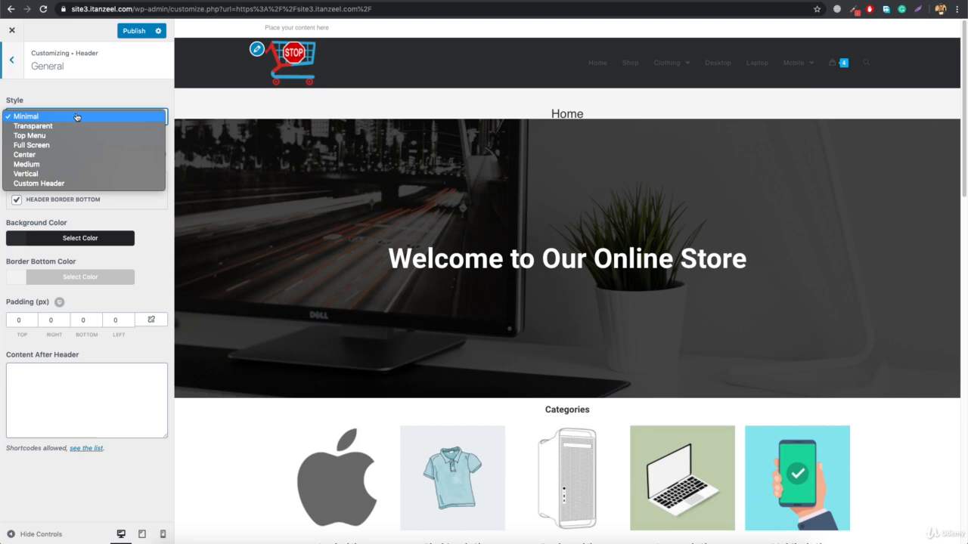
click(55, 156)
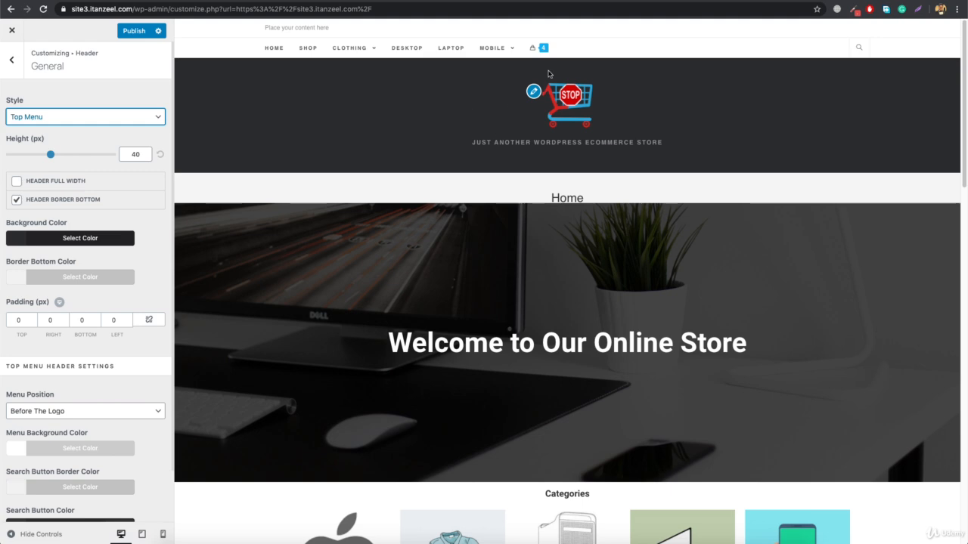
click(60, 413)
click(49, 421)
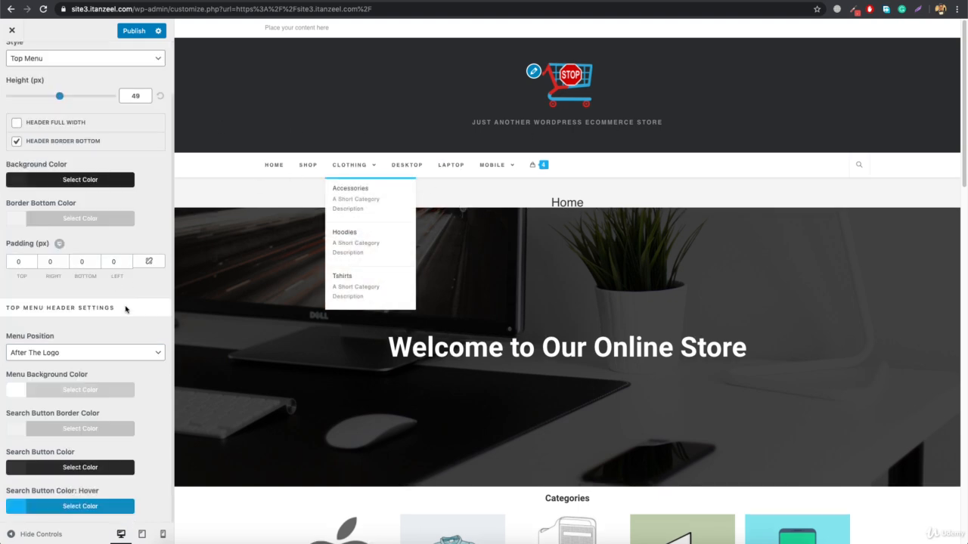
scroll(80, 345, up, 2)
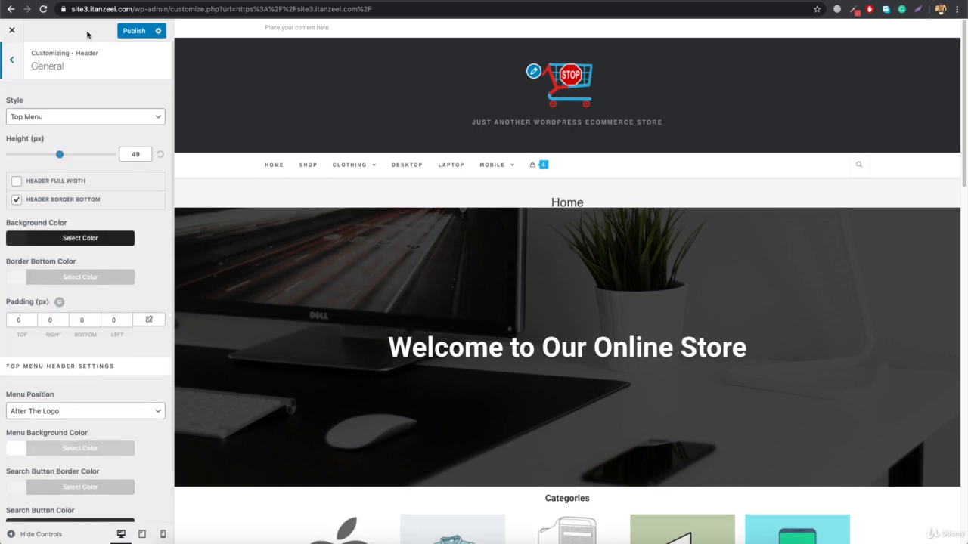
click(85, 116)
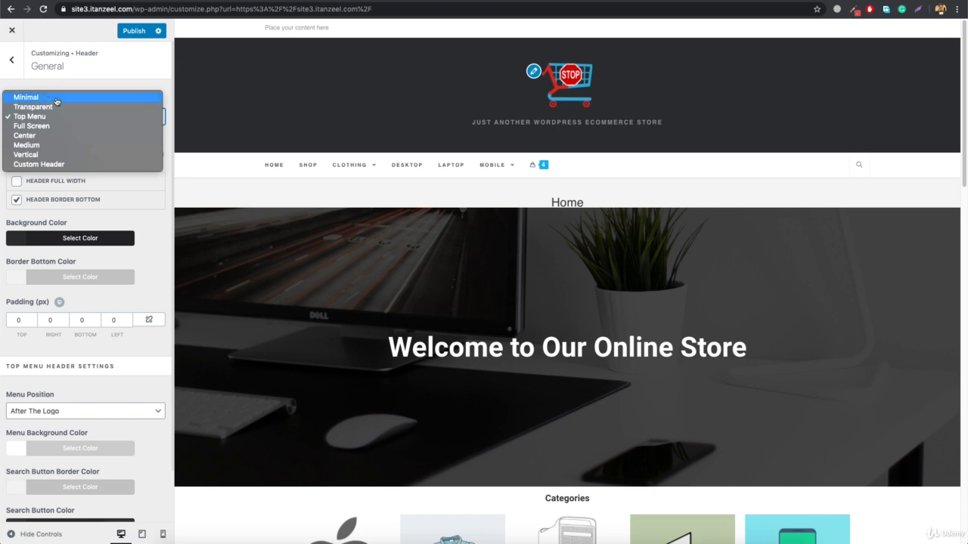
click(56, 99)
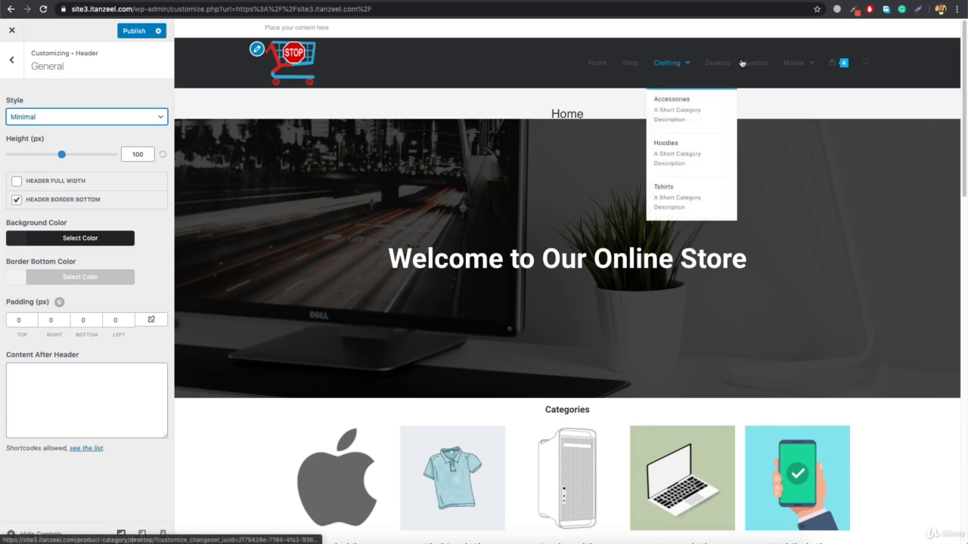
click(19, 69)
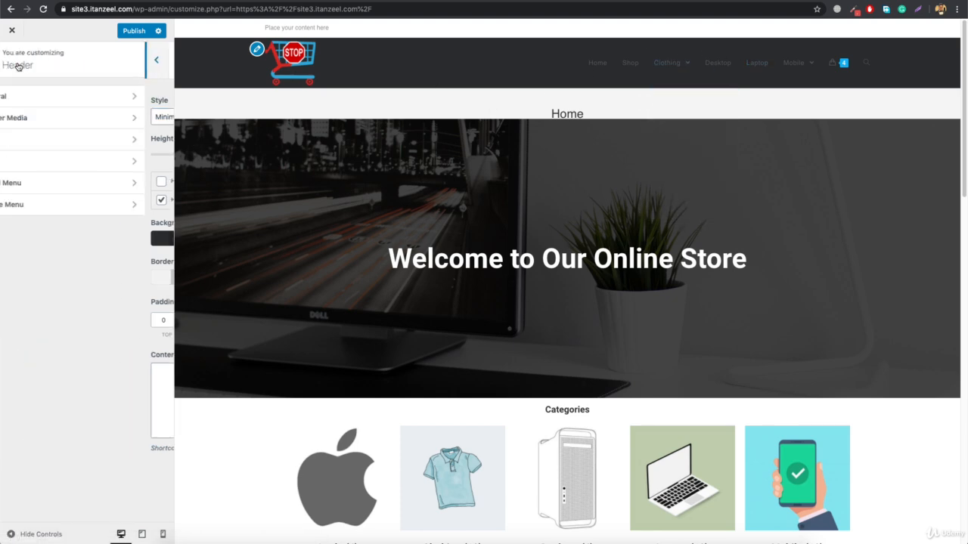
Set the link color of the header menu to white
click(44, 168)
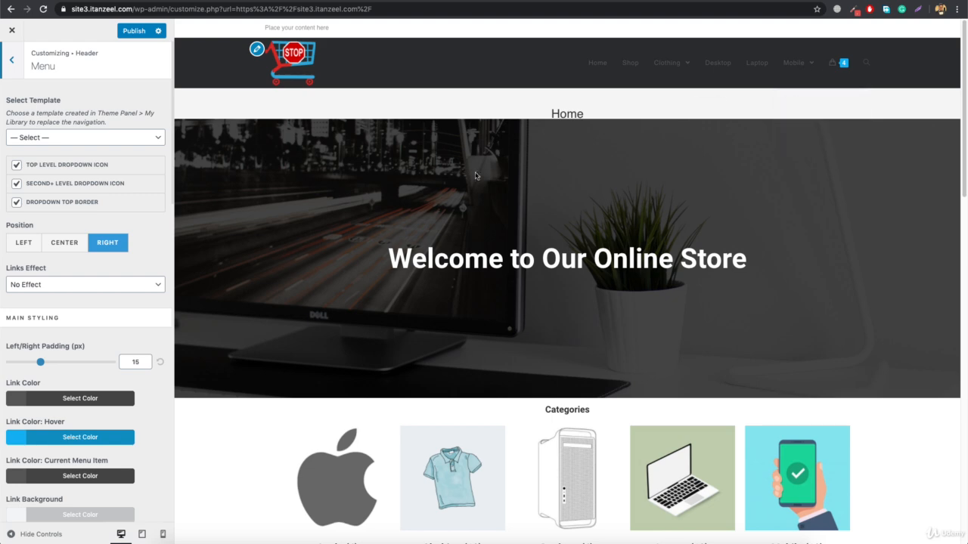
scroll(57, 295, down, 3)
click(59, 284)
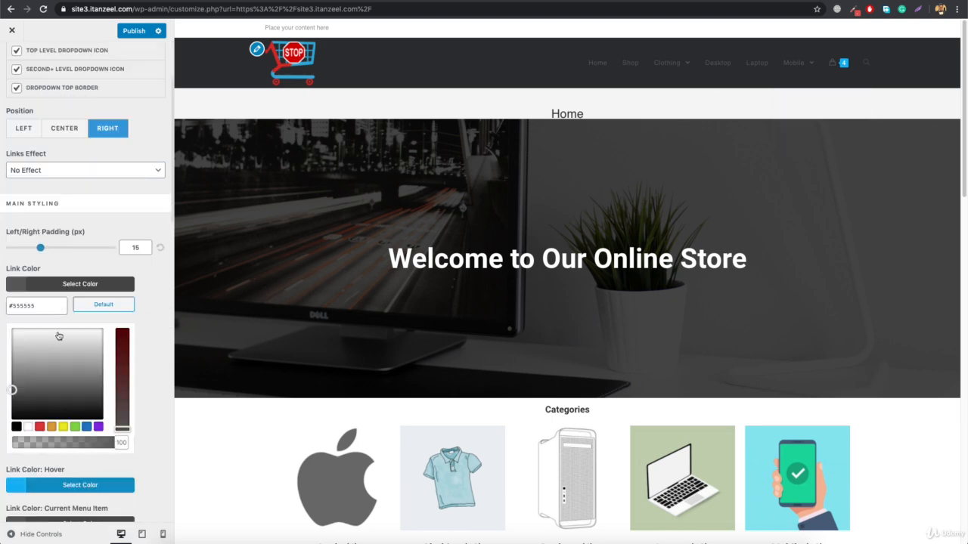
click(26, 427)
scroll(77, 303, down, 2)
click(76, 224)
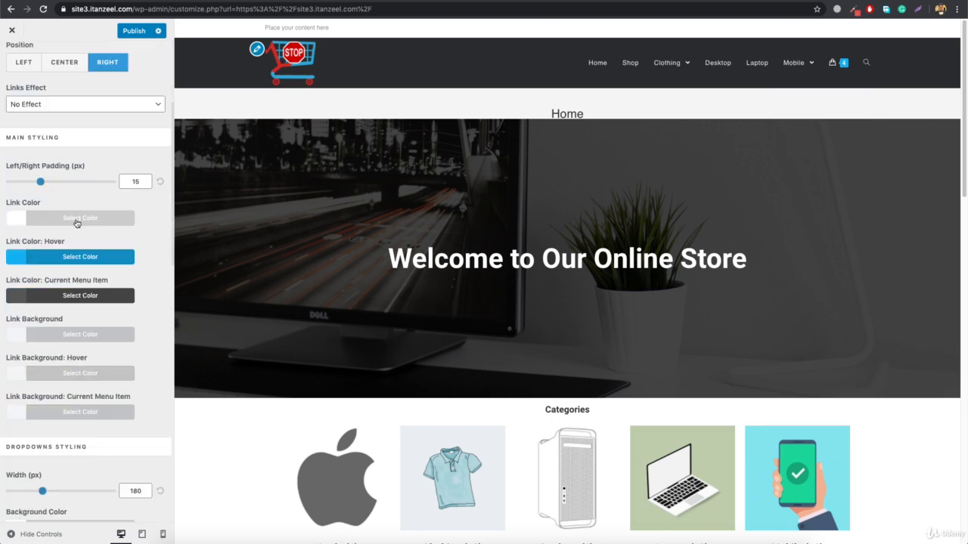
Set the header menu's hover link background to #d8514e and its hover link color to white, and return to the main customizer list
click(74, 374)
click(52, 396)
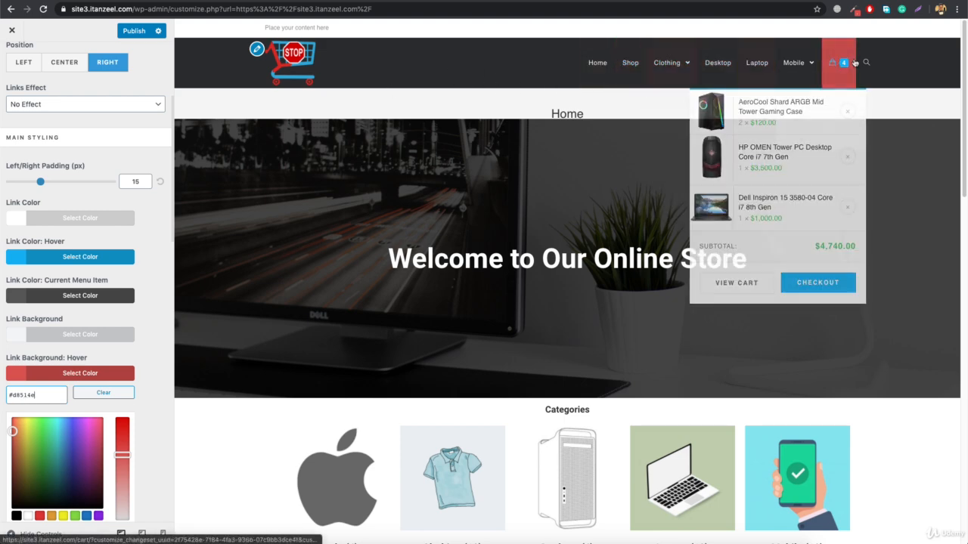
click(71, 258)
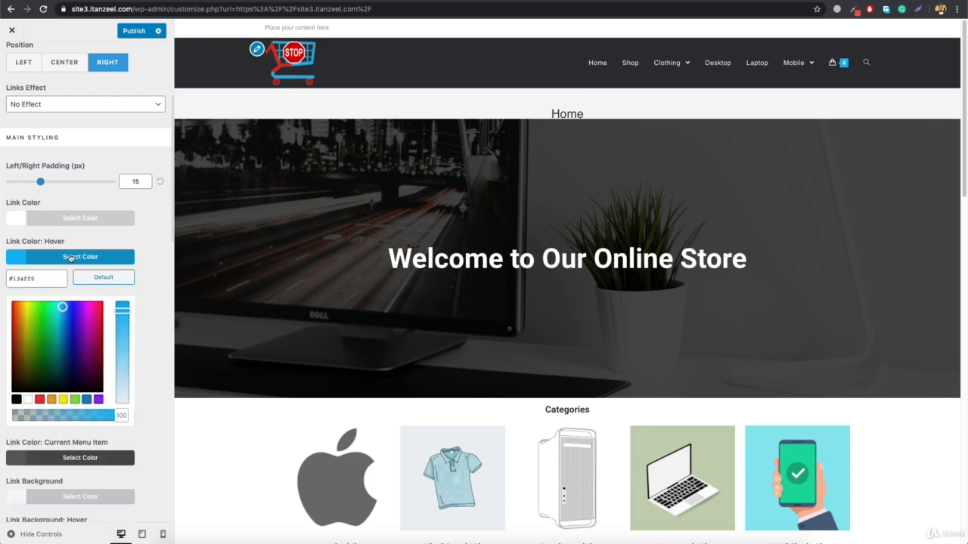
click(28, 399)
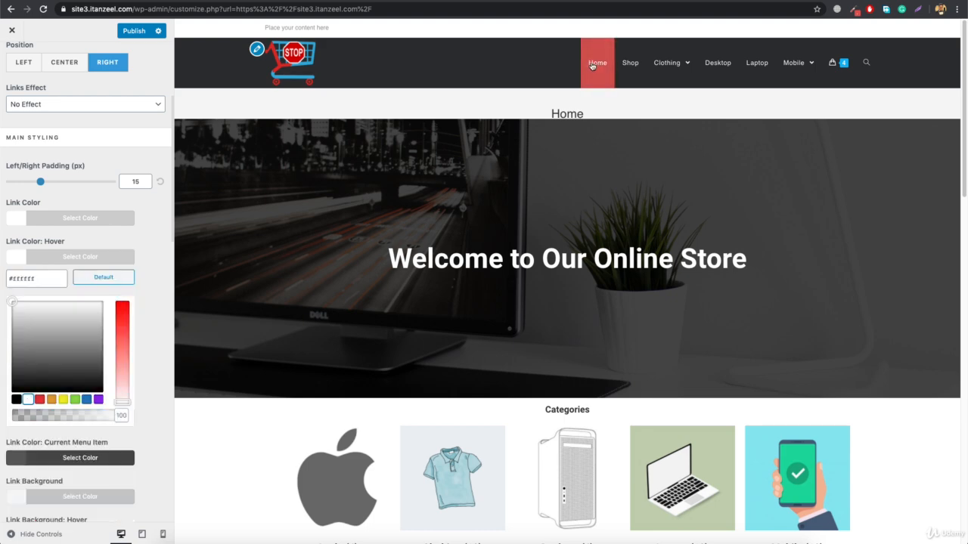
mouse_move(647, 76)
scroll(62, 155, up, 3)
click(12, 59)
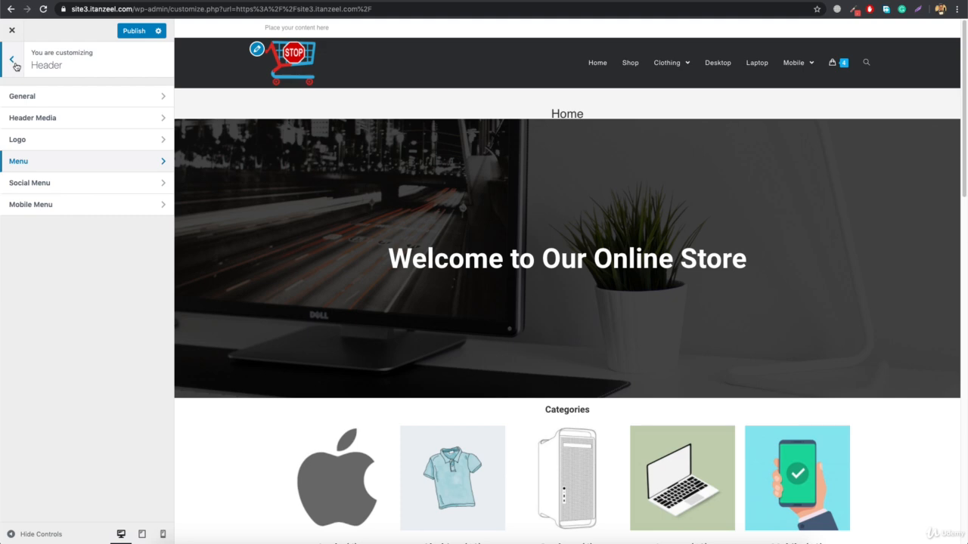
mouse_move(838, 68)
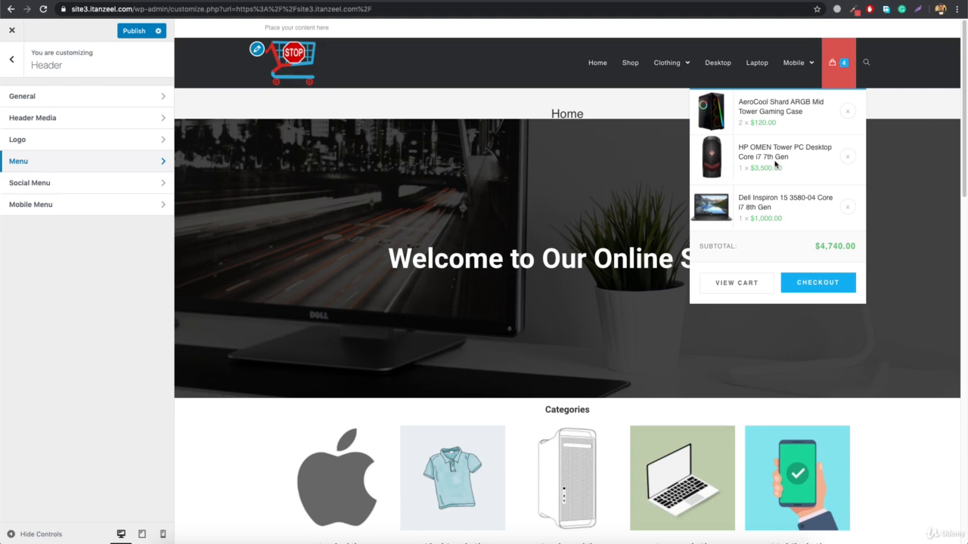
click(18, 66)
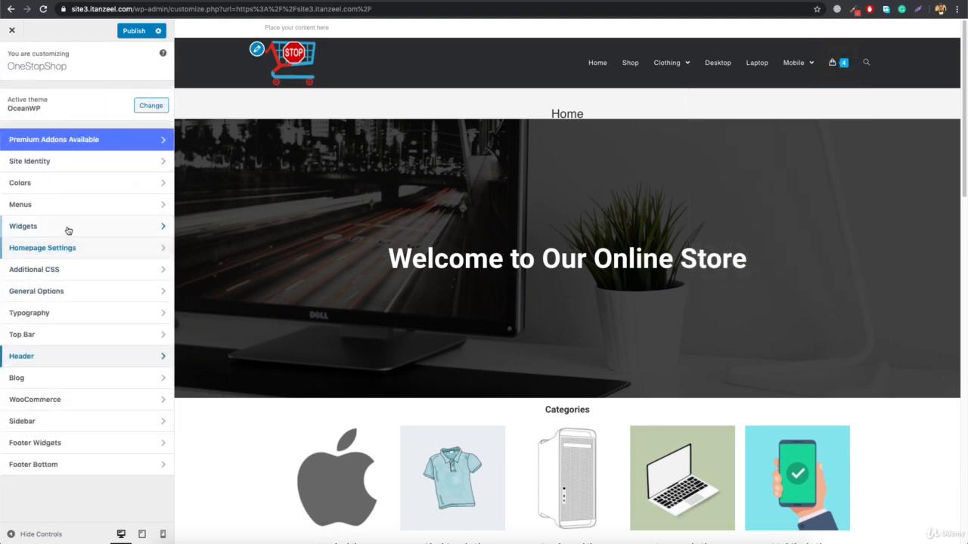
Replace the top bar's placeholder content with phone and envelope icon code plus the store's phone number and e-mail, and open its general settings
click(70, 345)
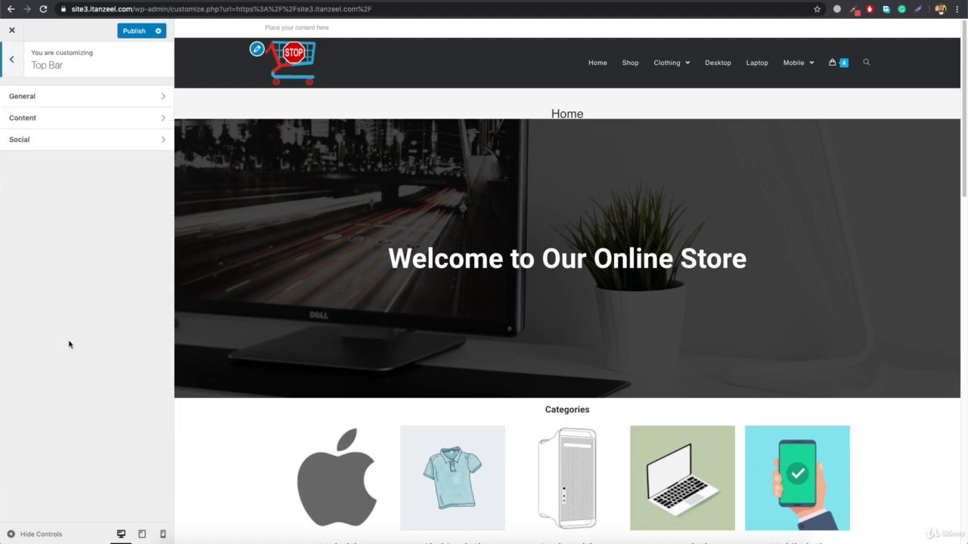
click(58, 121)
triple_click(71, 200)
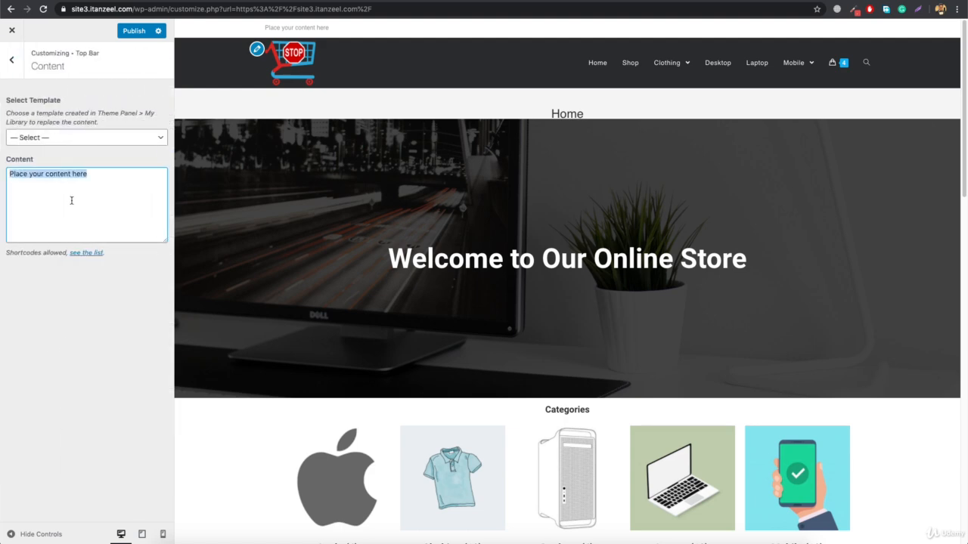
key(BackSpace)
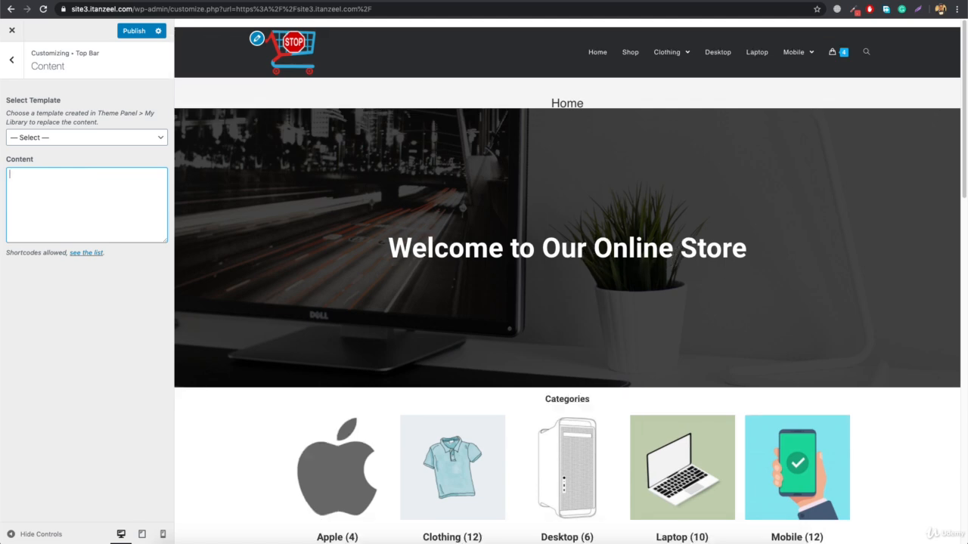
key(ctrl+v)
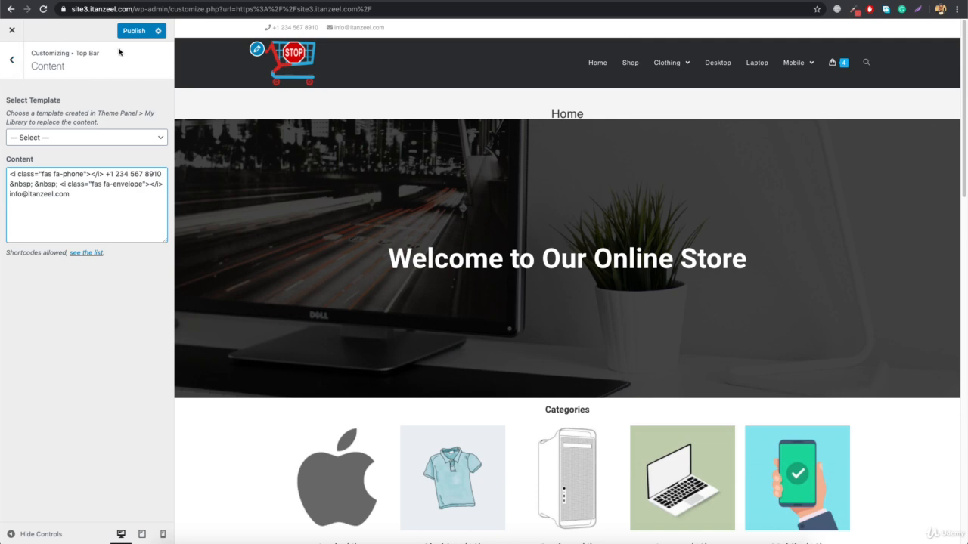
click(14, 62)
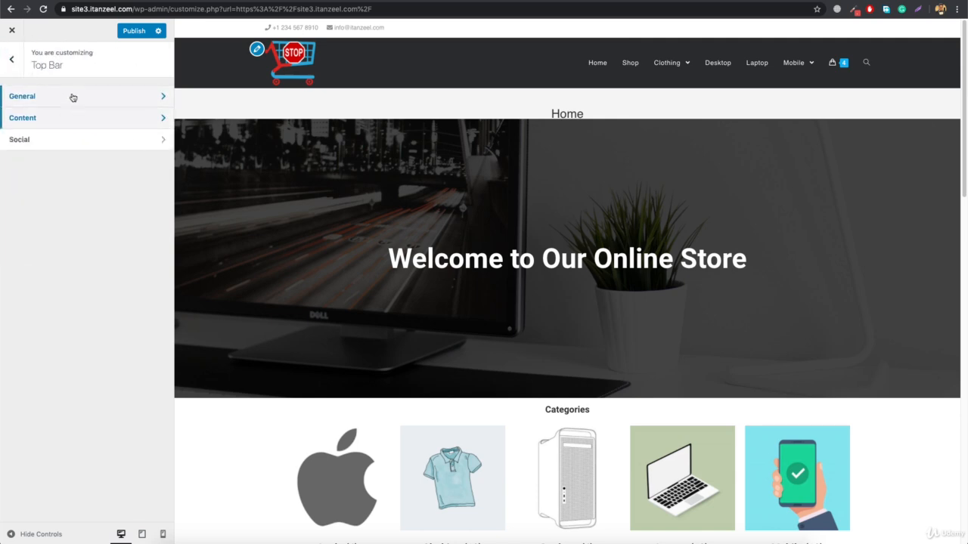
click(73, 97)
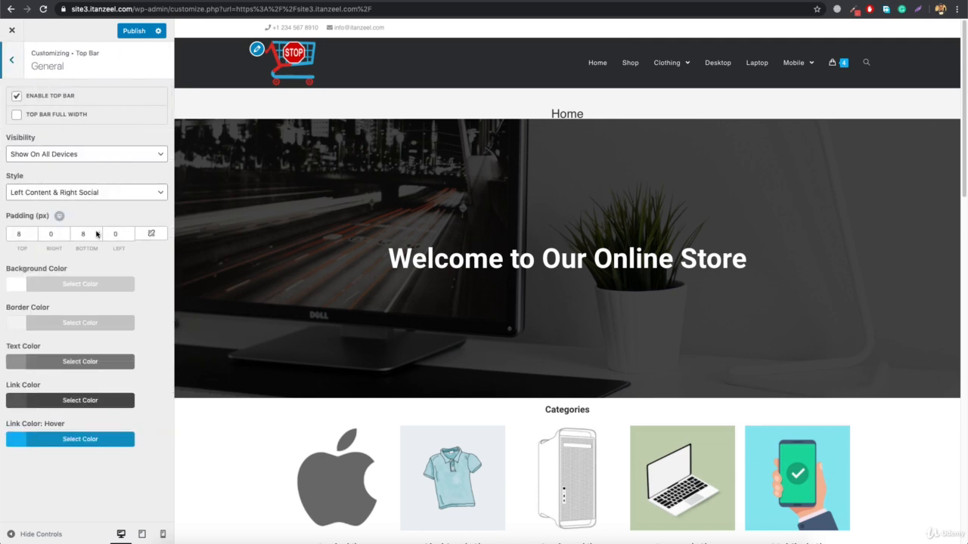
Set the top bar's background color to #d8514e
click(87, 286)
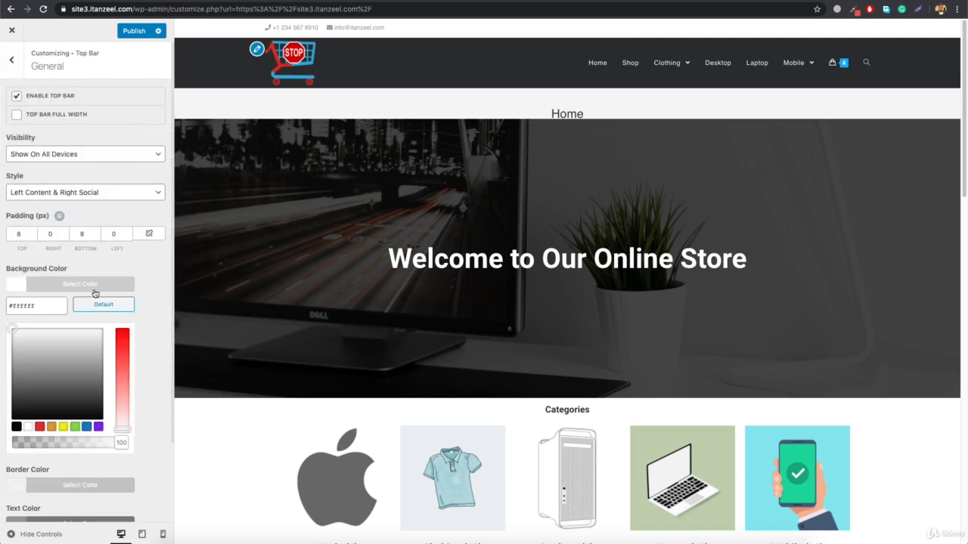
triple_click(38, 305)
text(#)
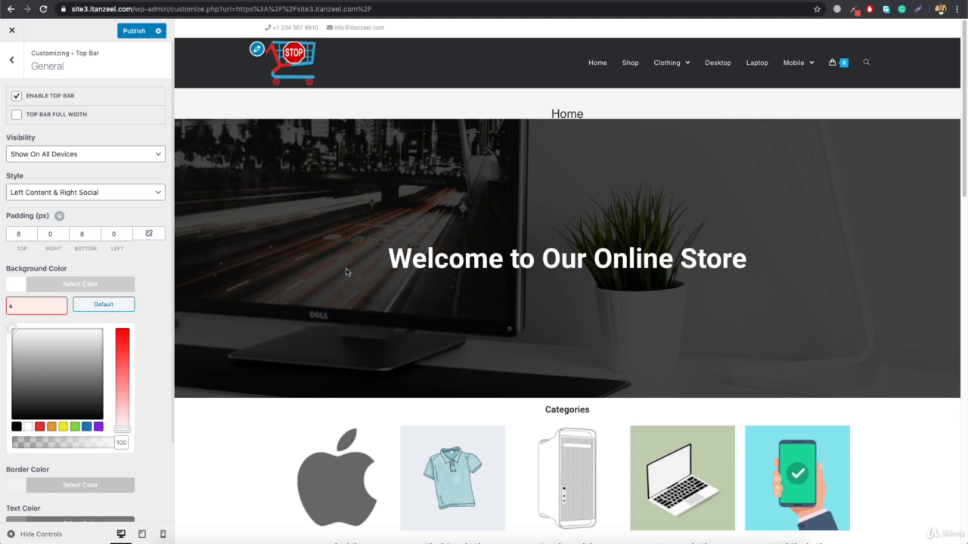
text(d8514e)
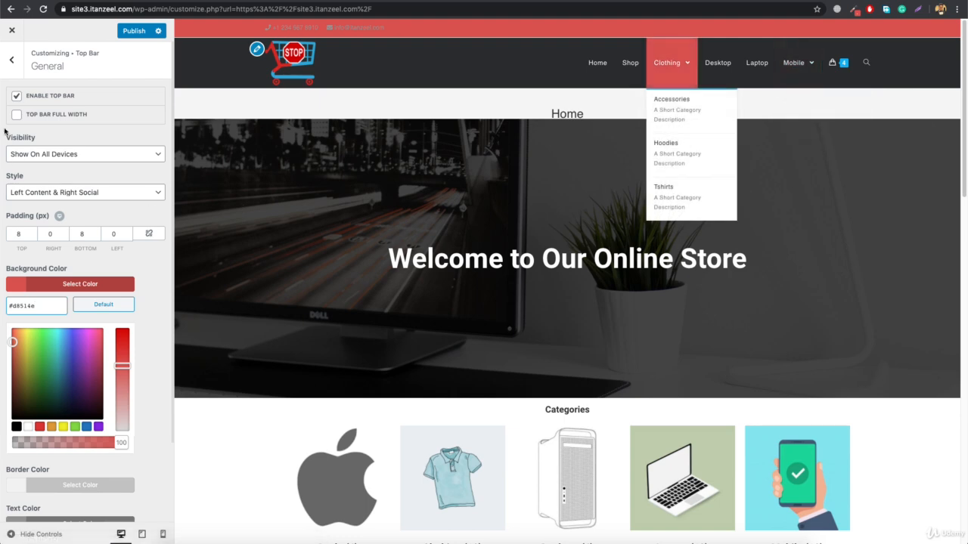
click(119, 289)
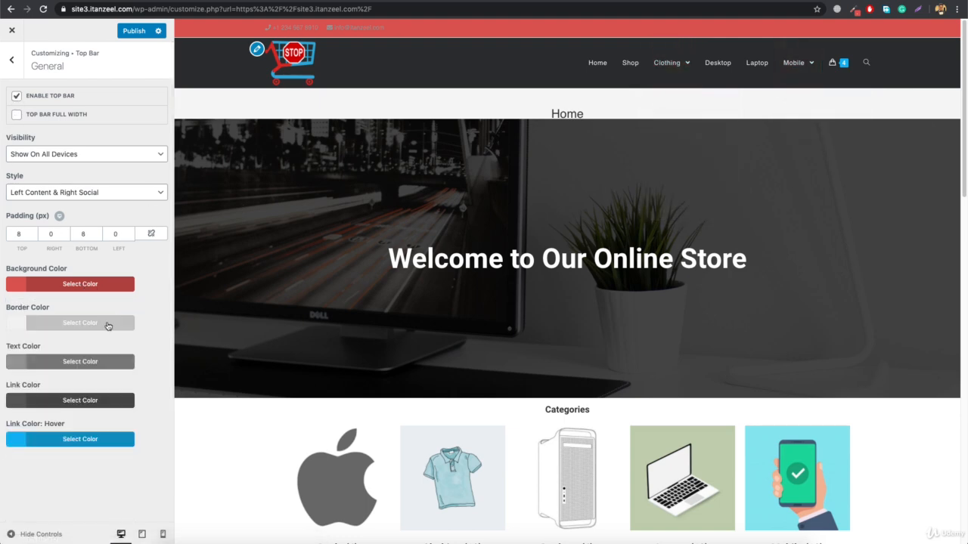
Check the top bar's border color and set its text color to white
click(108, 323)
drag(118, 483, 2, 475)
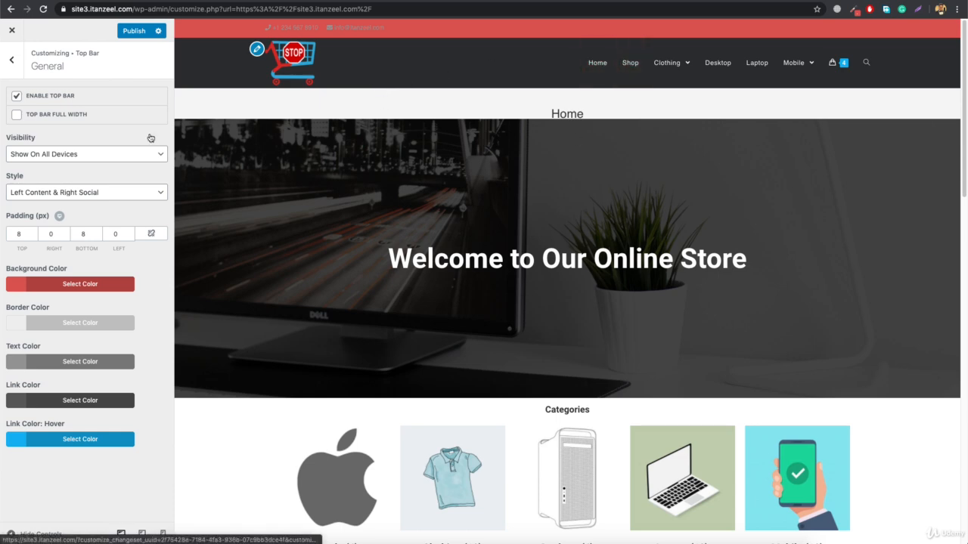
click(82, 364)
click(28, 505)
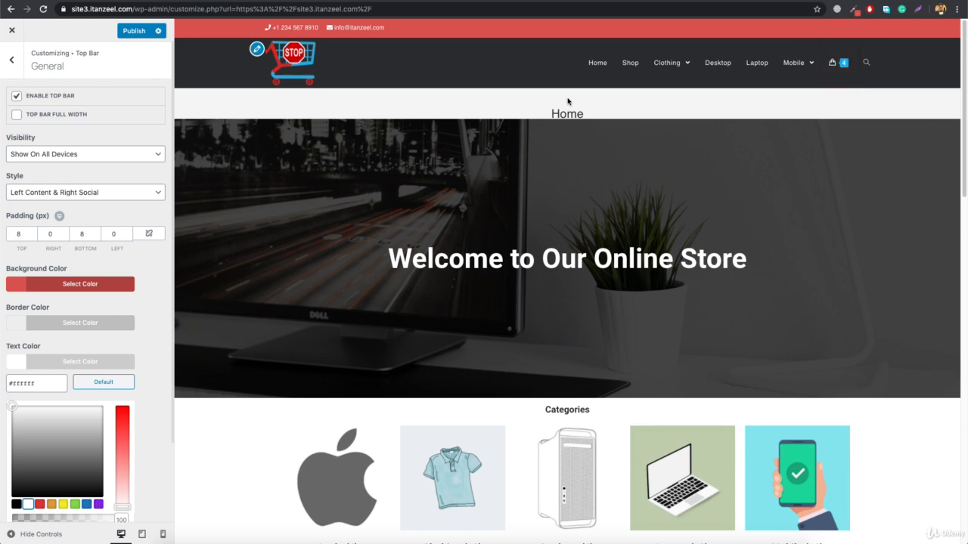
Set the top bar's background color to #23262b and check the preview down to the page footer
click(70, 288)
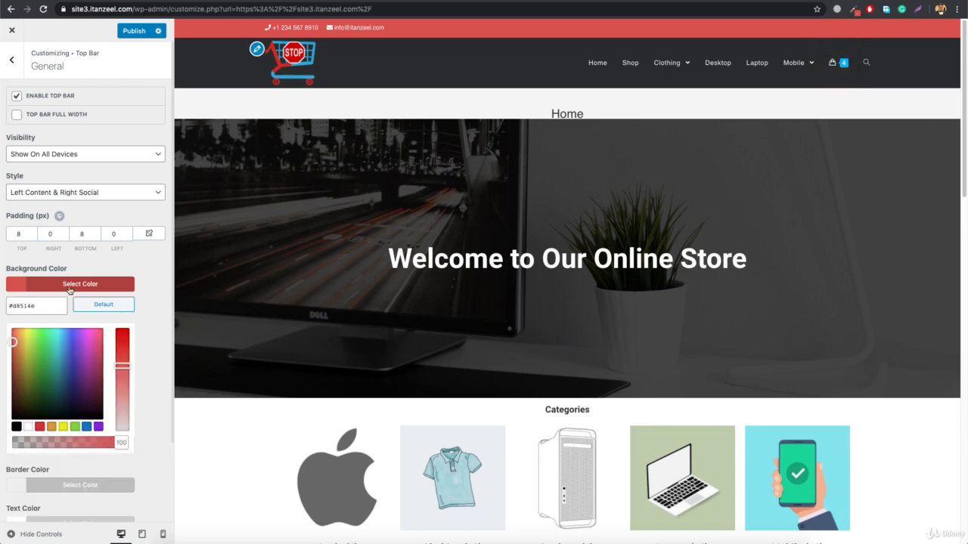
triple_click(43, 304)
text(#23282d)
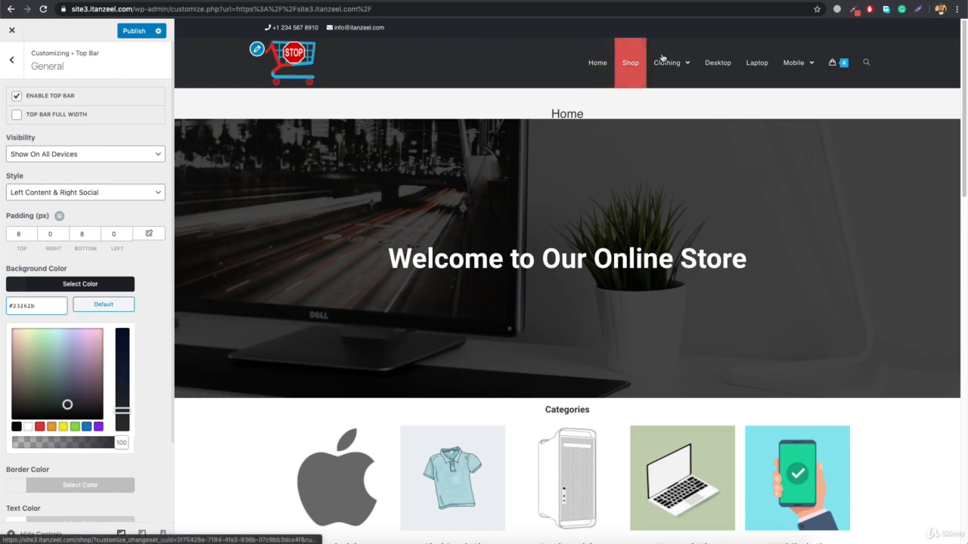
scroll(289, 233, down, 15)
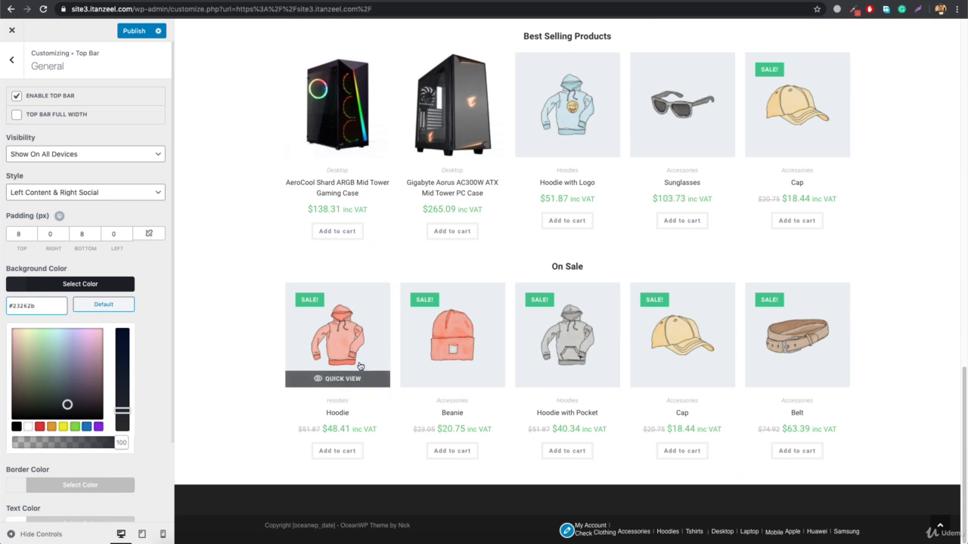
Remove menu2 from the Footer menu location and return to the main customizer list
click(11, 60)
click(7, 61)
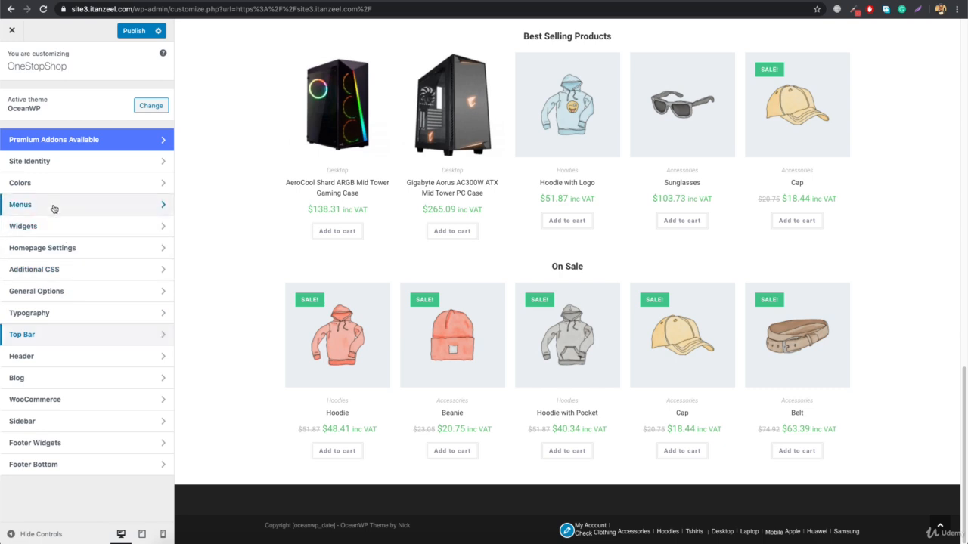
click(75, 204)
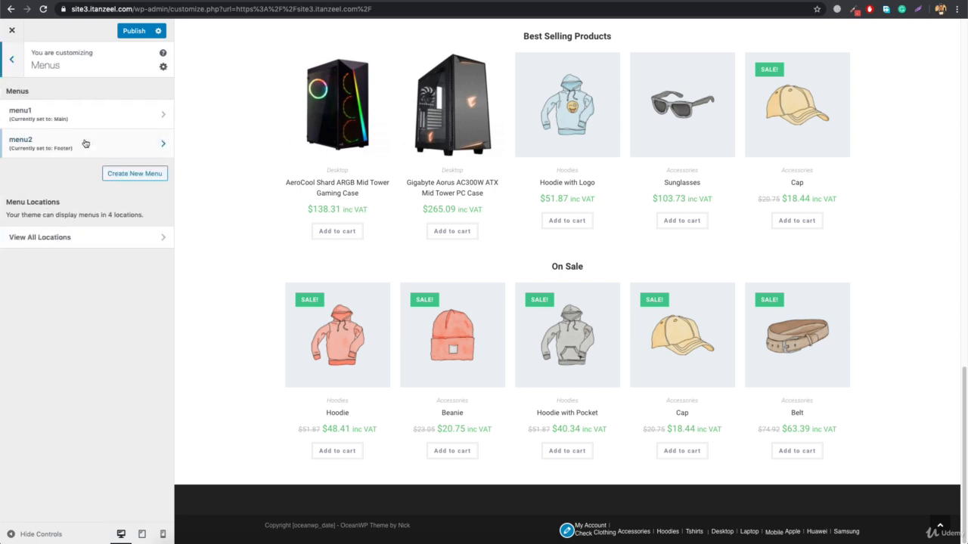
click(108, 150)
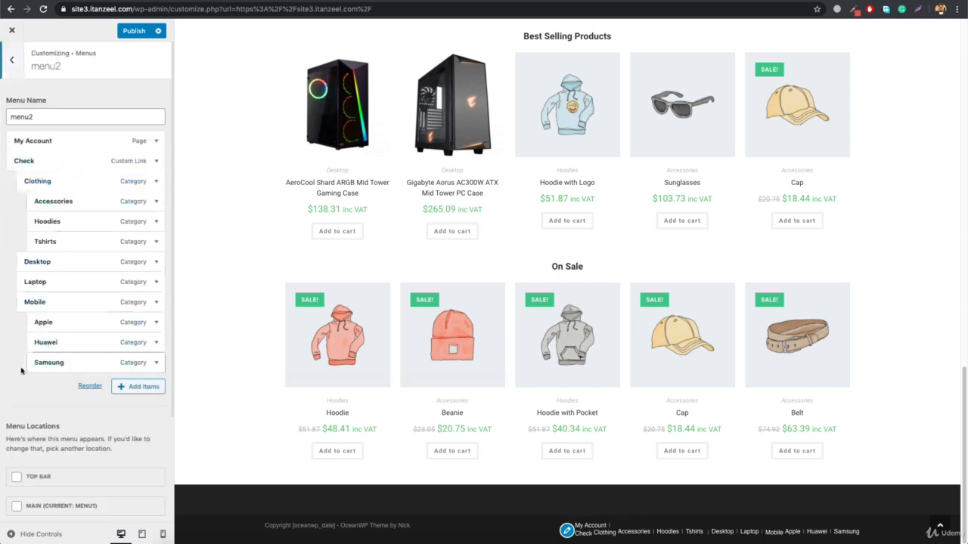
scroll(64, 417, down, 3)
click(17, 401)
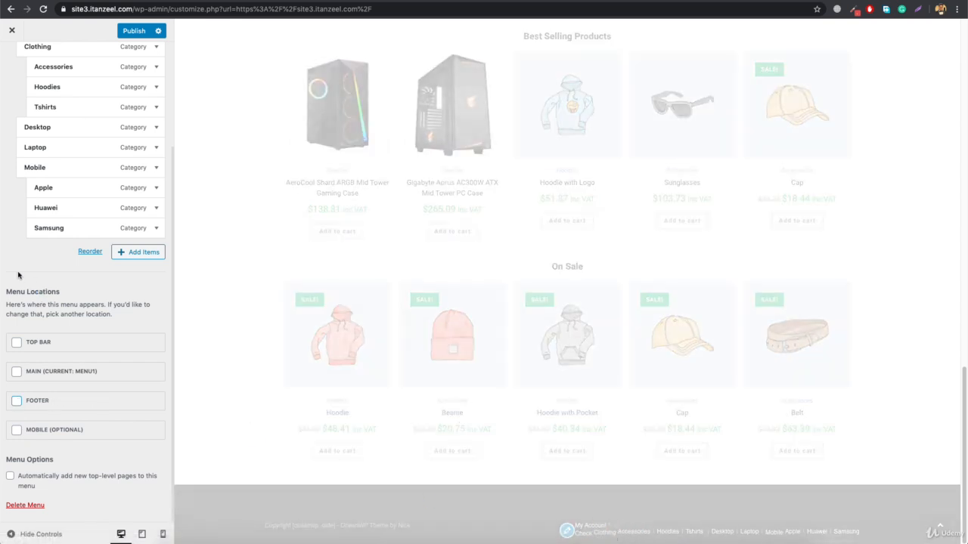
scroll(19, 276, up, 4)
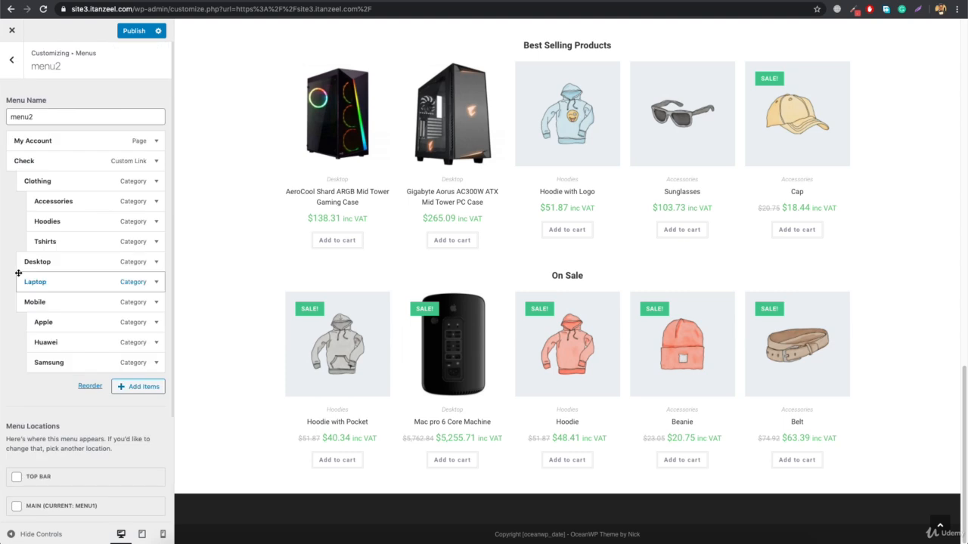
click(8, 63)
click(8, 63)
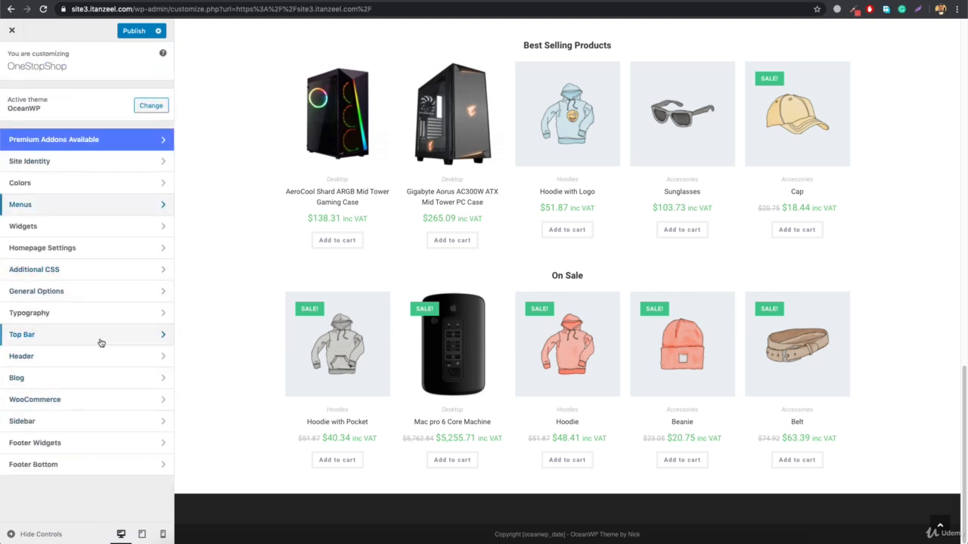
Set the footer bottom's background color to #23262b and its copyright text to "Copyright [oceanwp_date] - OneStopShop"
click(61, 465)
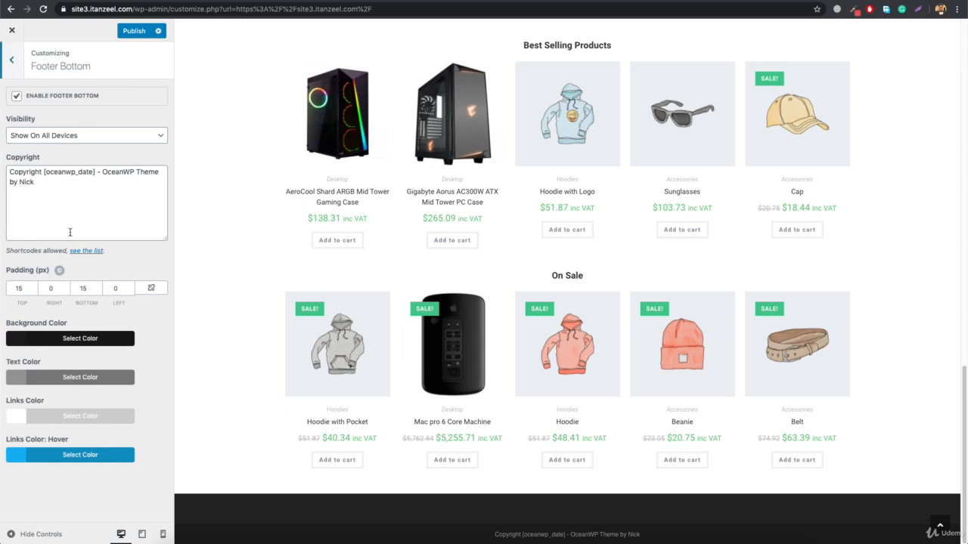
click(69, 347)
triple_click(47, 353)
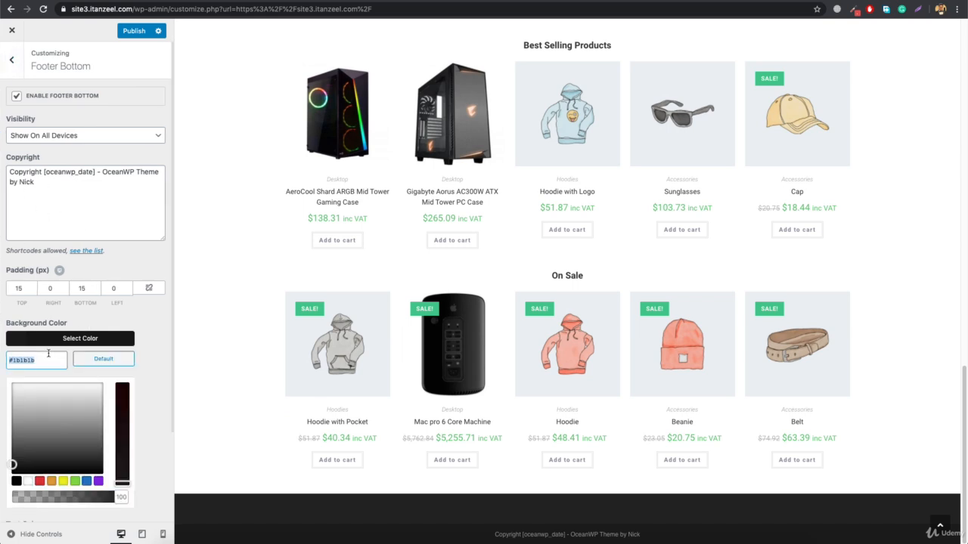
text(#23262b)
scroll(300, 488, up, 15)
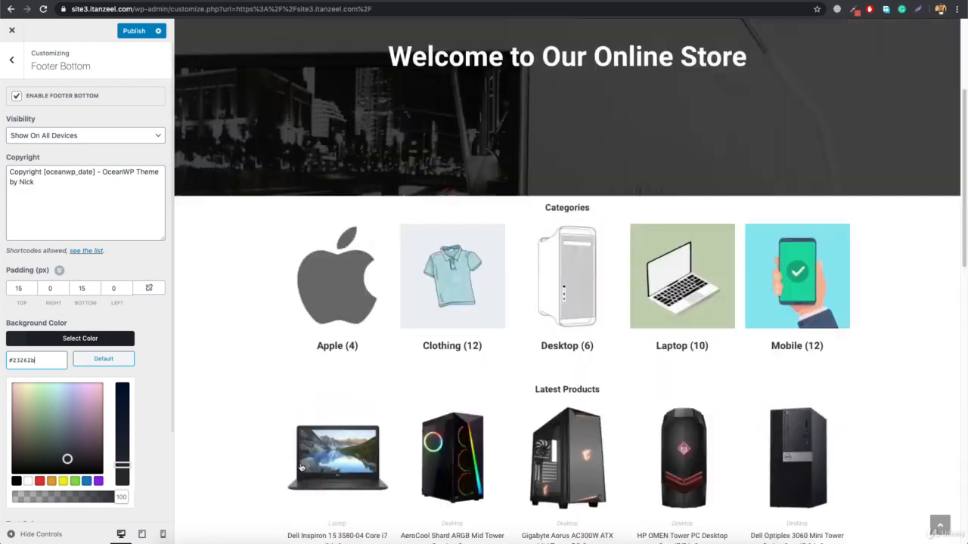
scroll(490, 101, down, 15)
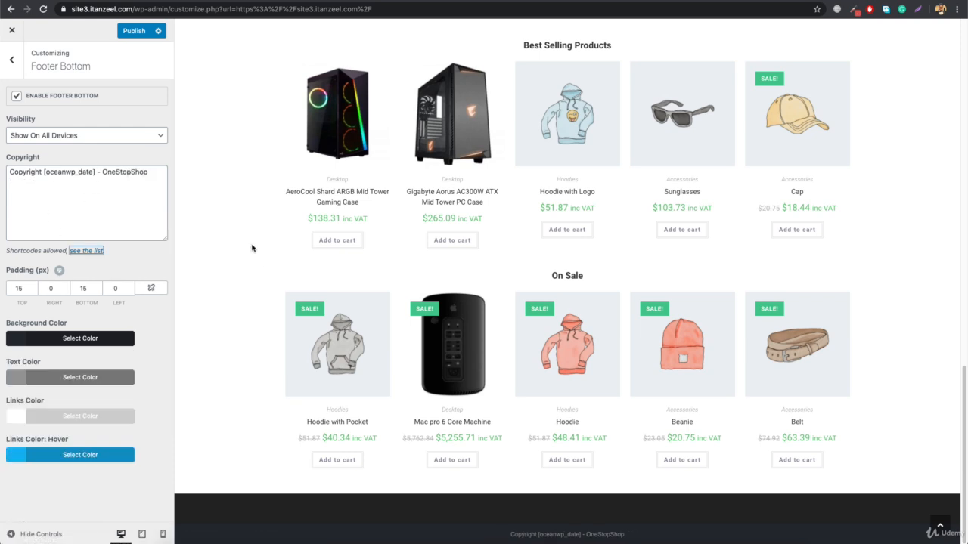
click(12, 60)
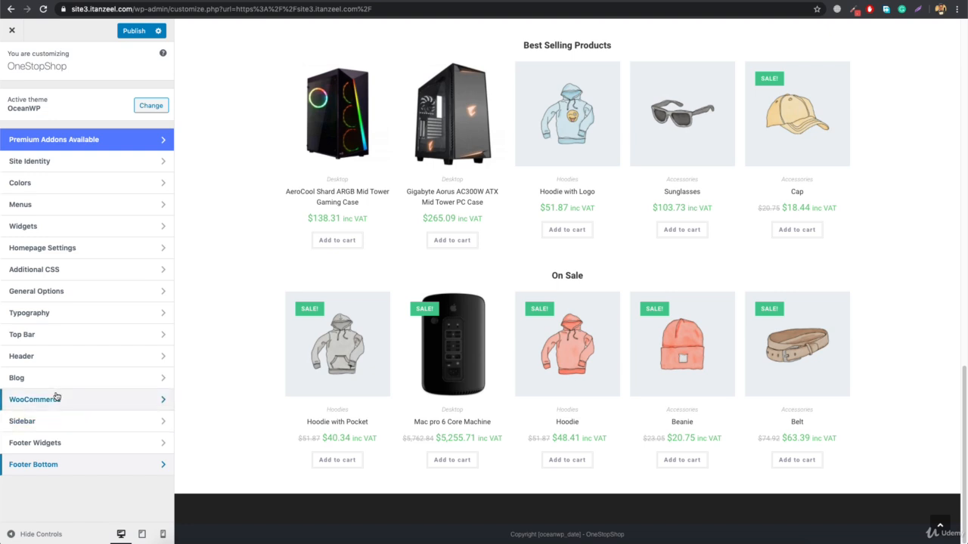
Set the number of footer widget columns to 3 and return to the main customizer list
click(65, 443)
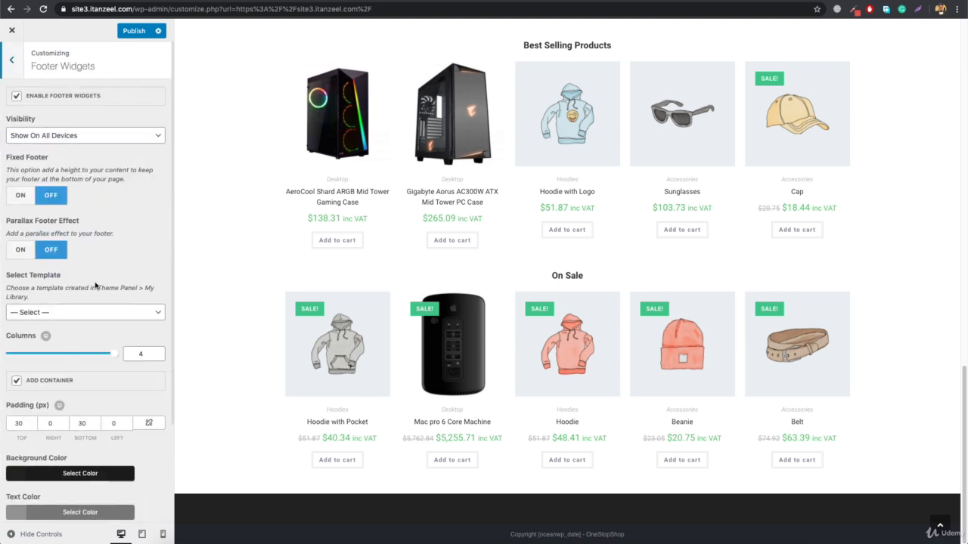
scroll(96, 285, down, 3)
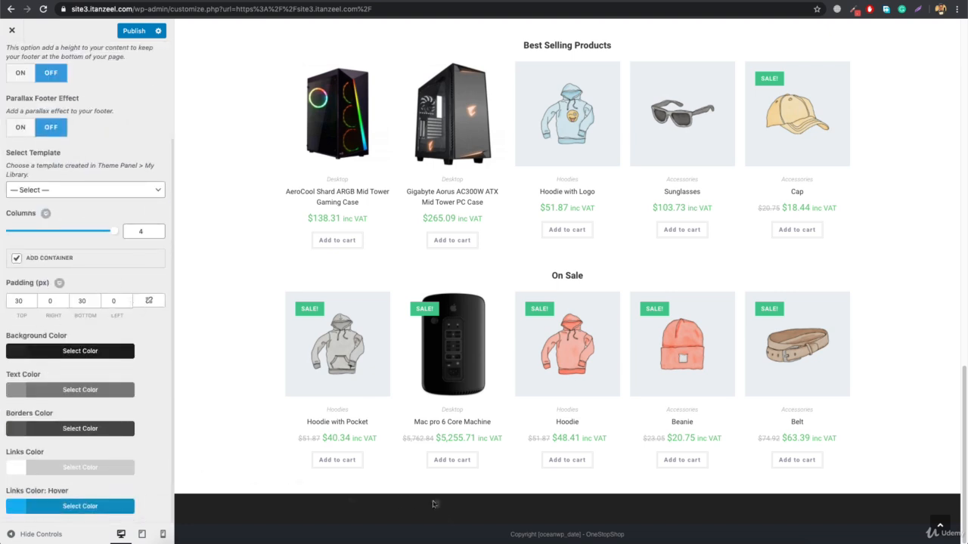
drag(113, 231, 79, 232)
scroll(22, 70, up, 3)
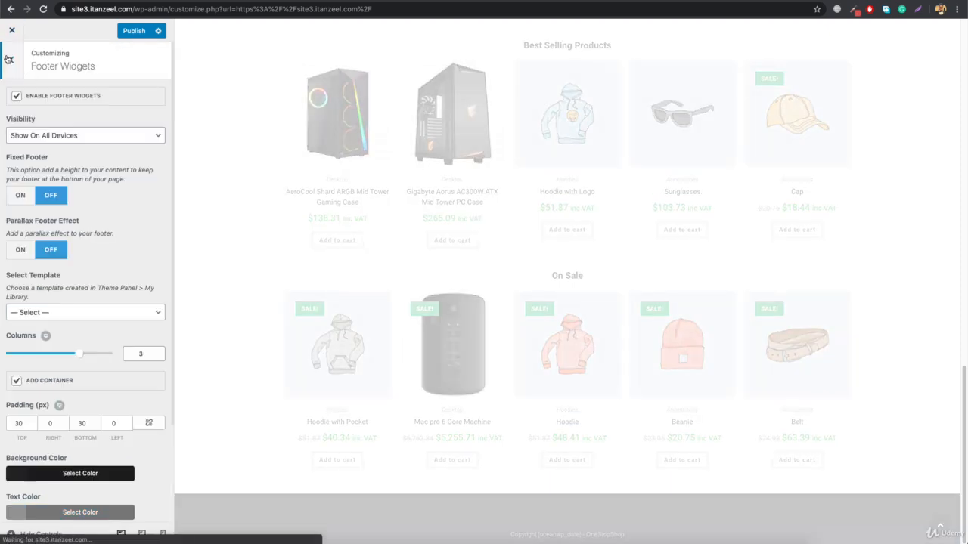
click(13, 60)
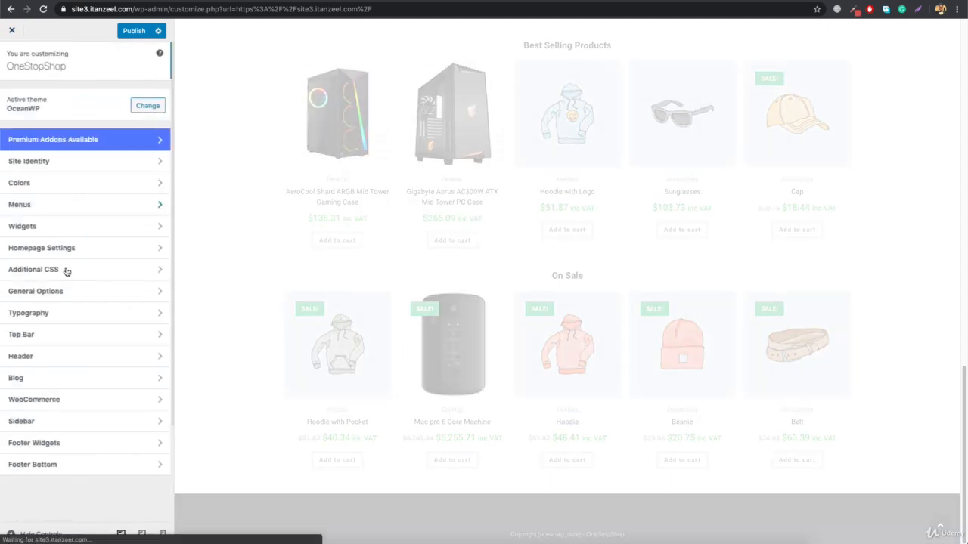
Add an "About Us" text widget with lorem ipsum text to Footer 1 and a "Help" widget listing menu2 in the second footer column
click(39, 229)
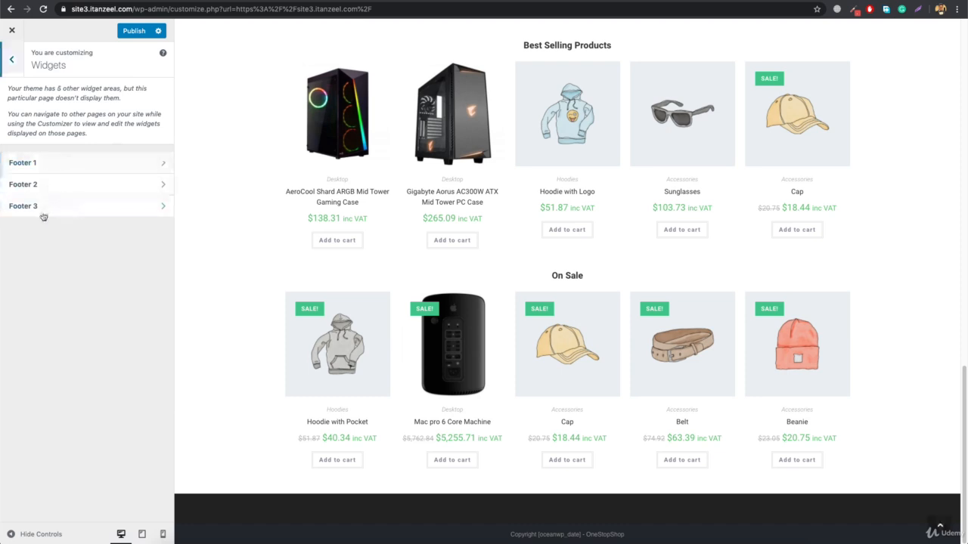
click(65, 174)
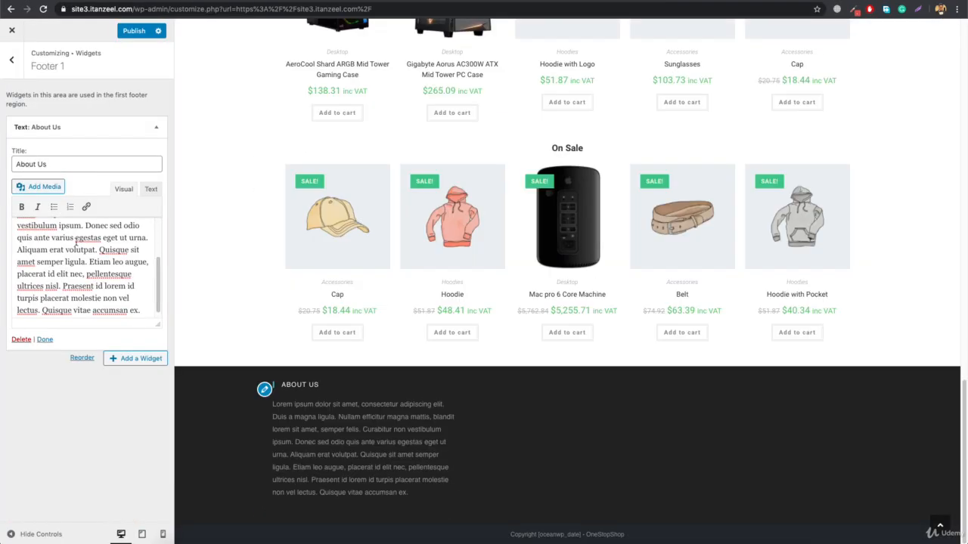
key(ctrl+a)
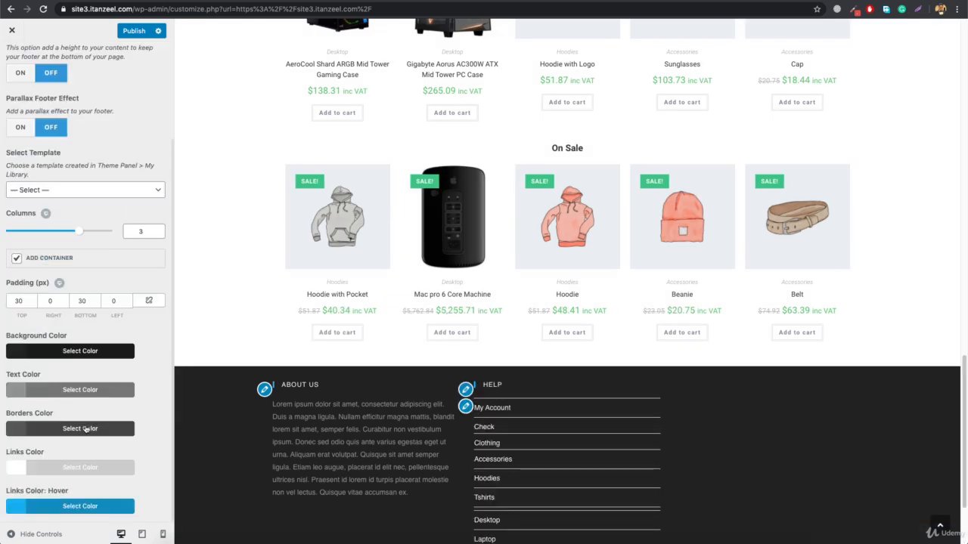
click(12, 59)
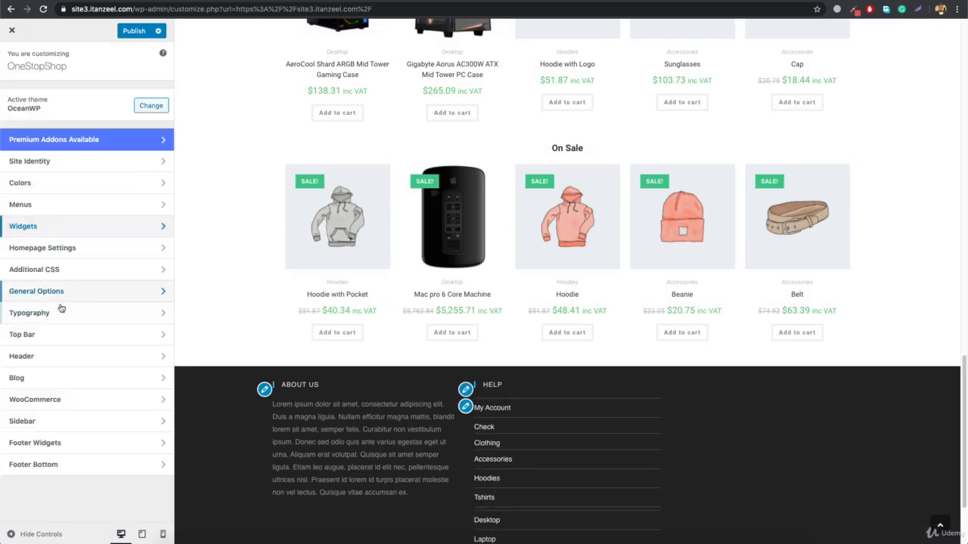
Remove the product categories from menu2 and add the Terms and Conditions and Privacy Policy pages alongside My Account
click(30, 220)
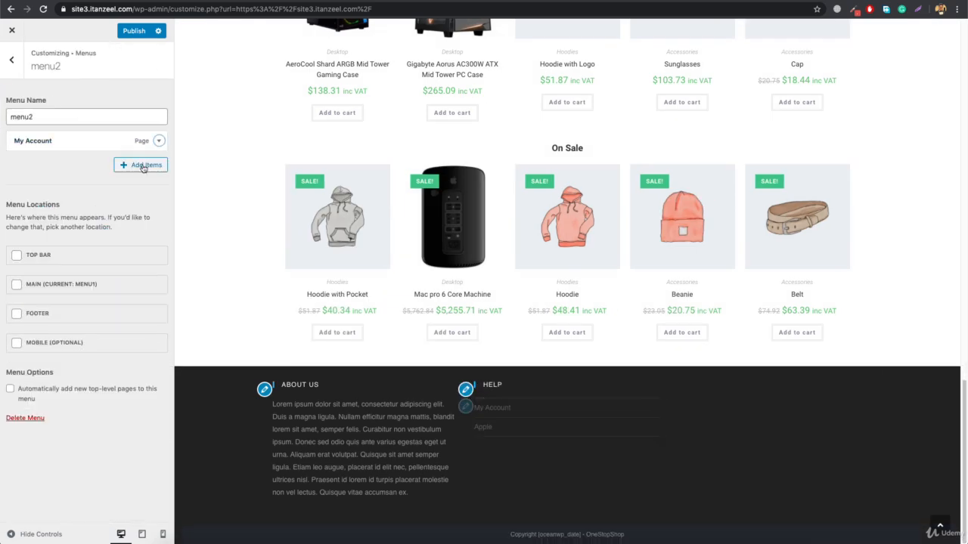
click(143, 164)
click(228, 187)
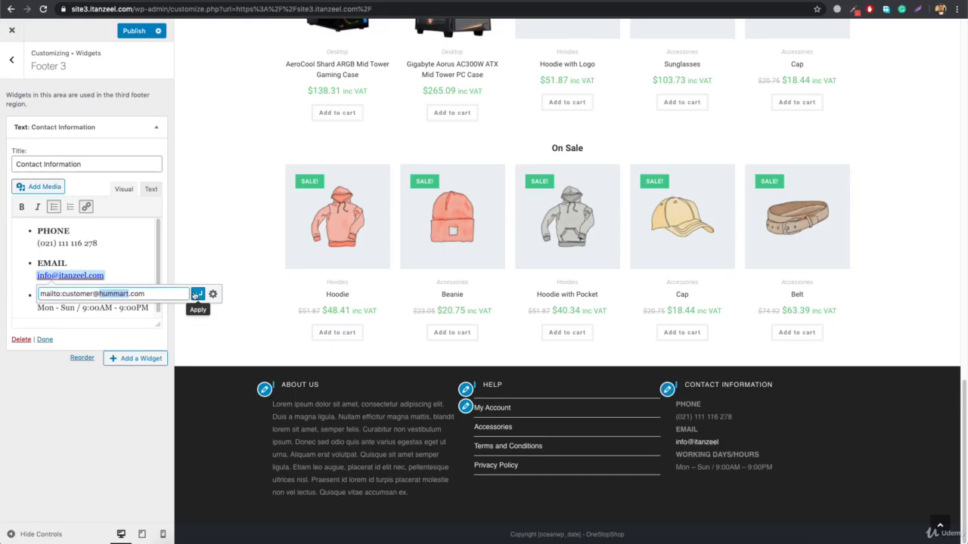
Complete the Footer 3 "Contact Information" text widget with the store's phone, linked e-mail and working hours Mon - Sun / 9:00AM - 9:00PM
key(Return)
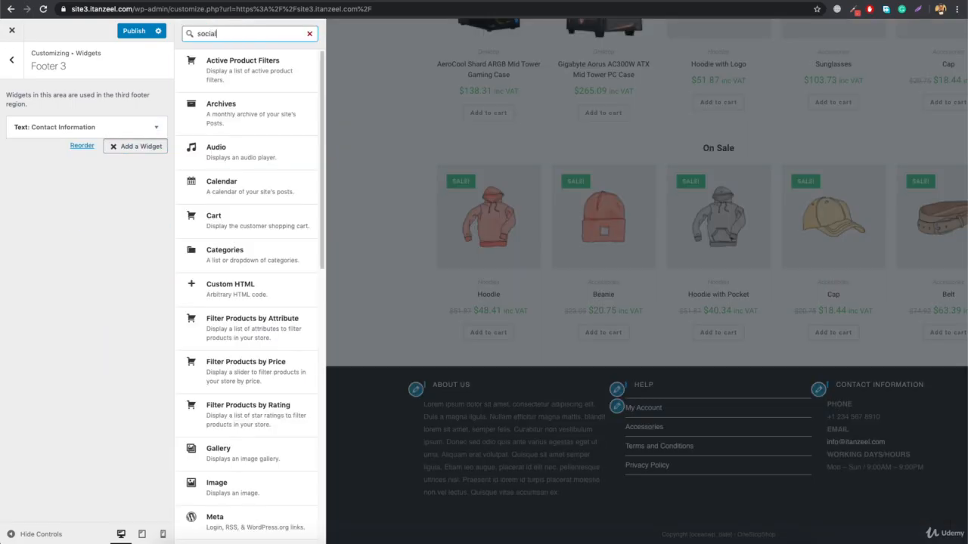
scroll(265, 363, down, 10)
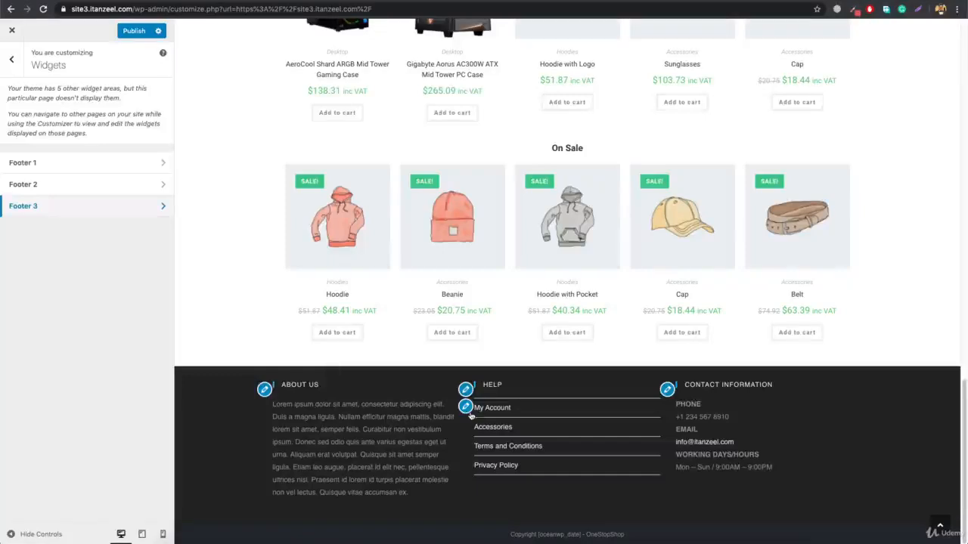
Review the About Us, Help and Contact Information widgets and menu2 through the footer's edit shortcuts, and return to the main customizer list
click(264, 390)
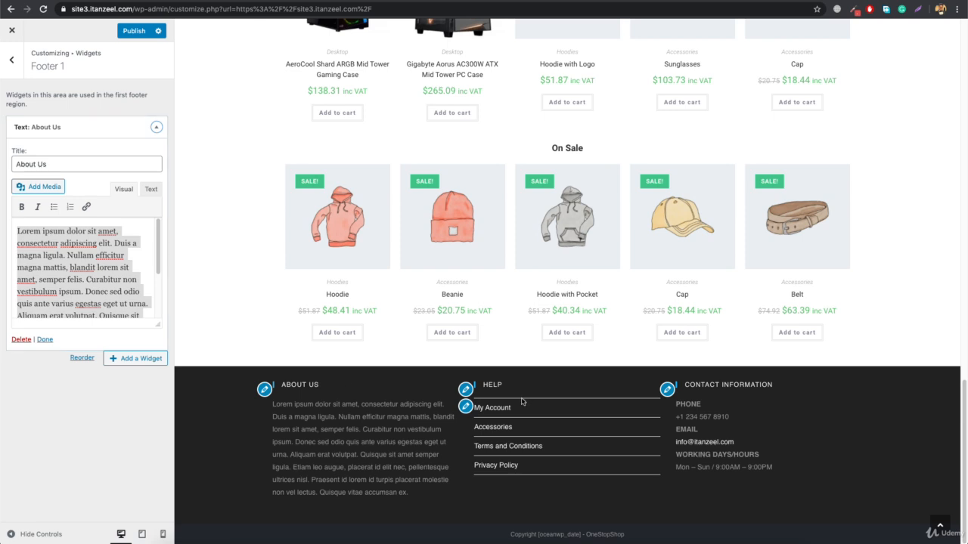
click(465, 390)
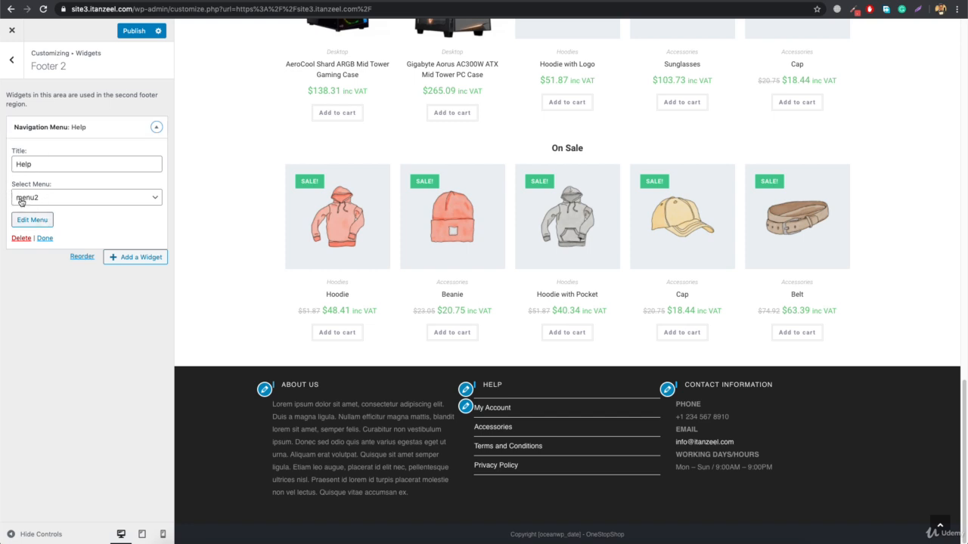
click(465, 406)
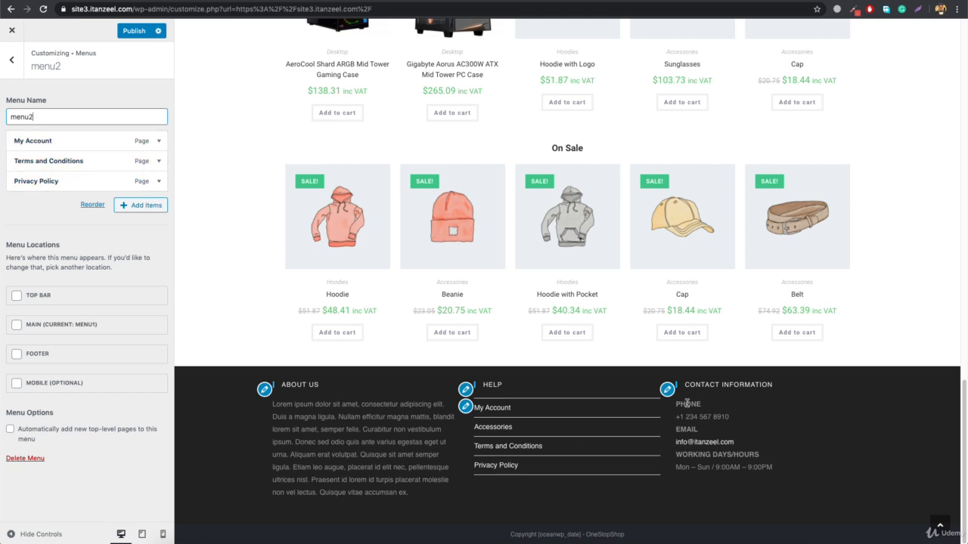
click(667, 391)
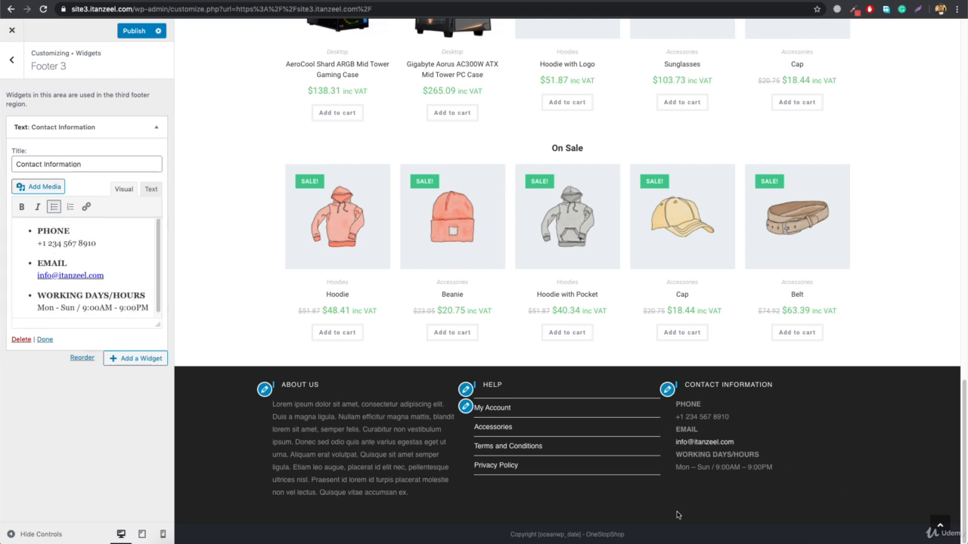
drag(677, 444, 720, 478)
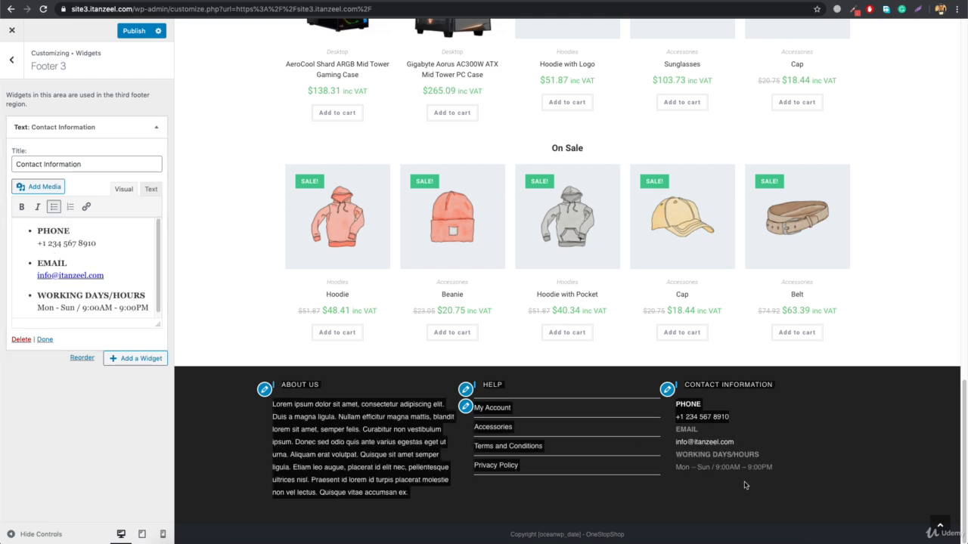
click(745, 485)
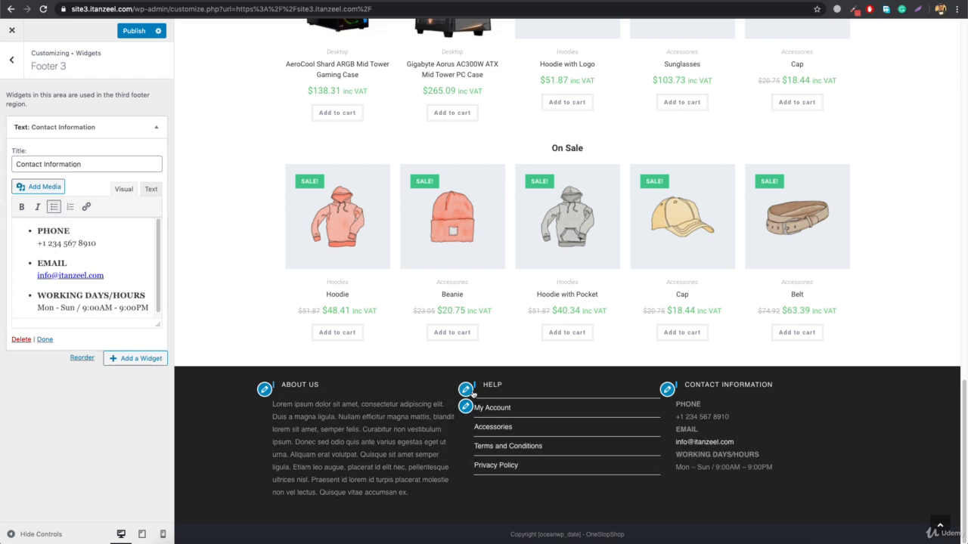
click(14, 60)
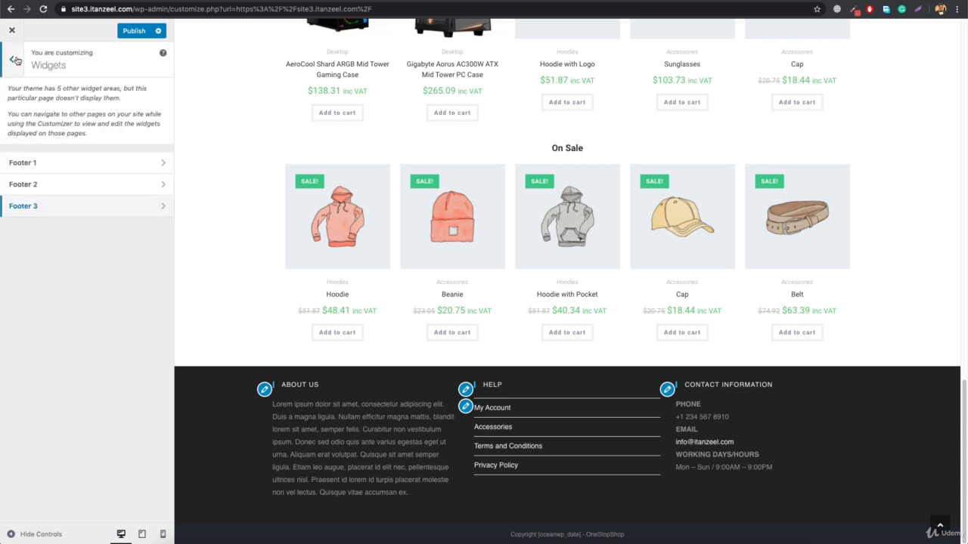
click(15, 59)
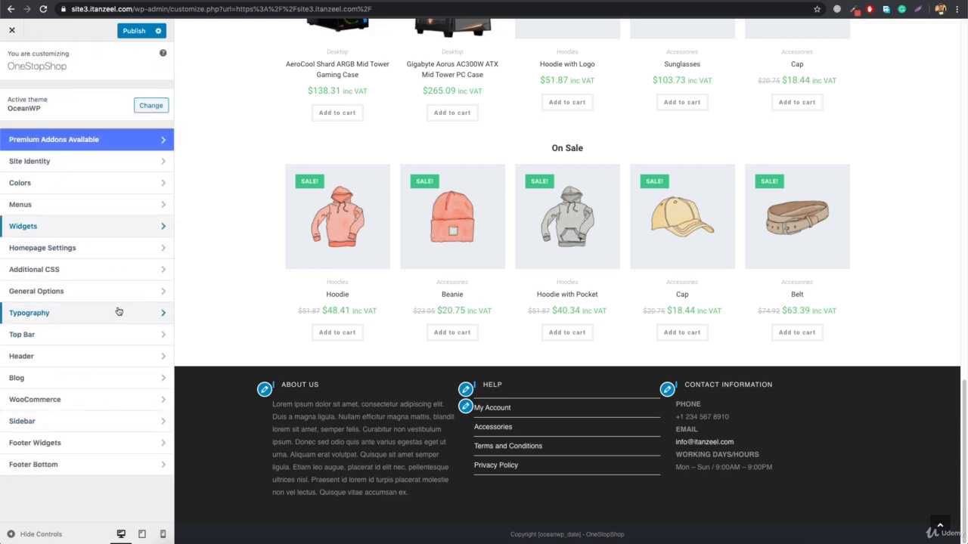
Enable the parallax footer effect in the footer widgets settings and check it in the page preview
click(77, 445)
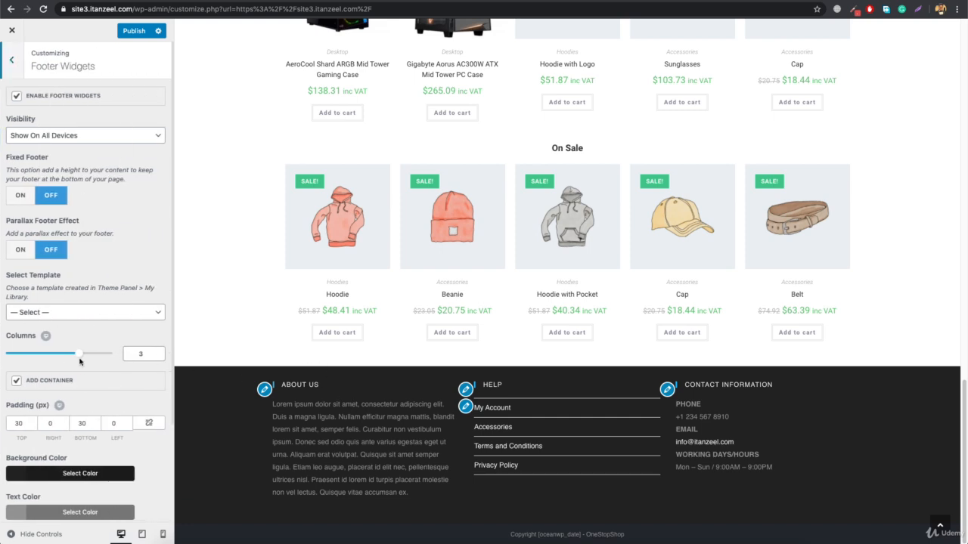
scroll(125, 273, down, 3)
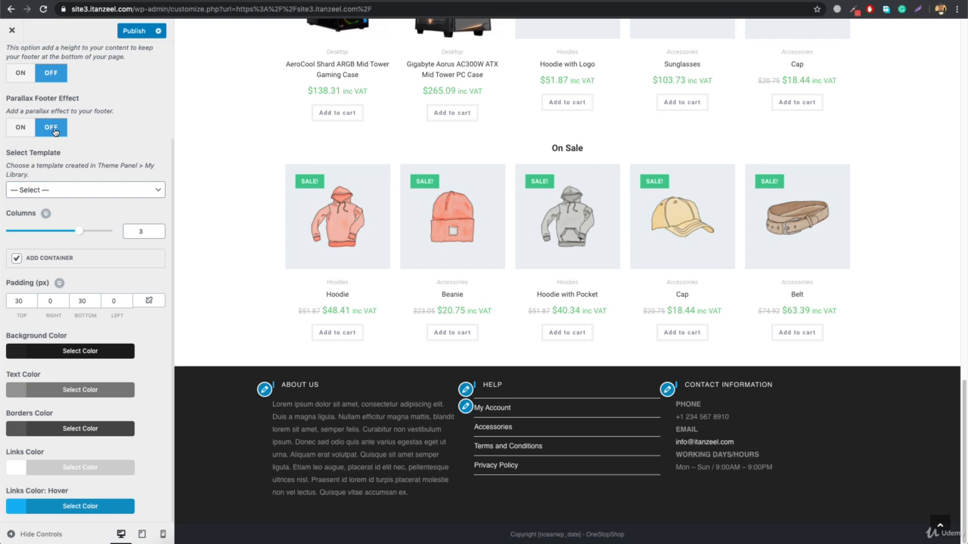
click(21, 129)
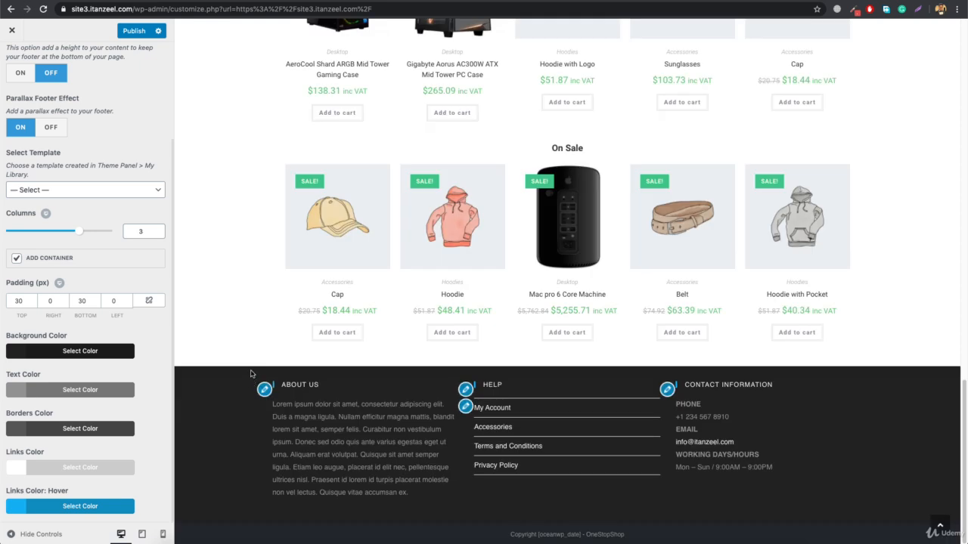
scroll(245, 340, up, 3)
scroll(323, 490, down, 2)
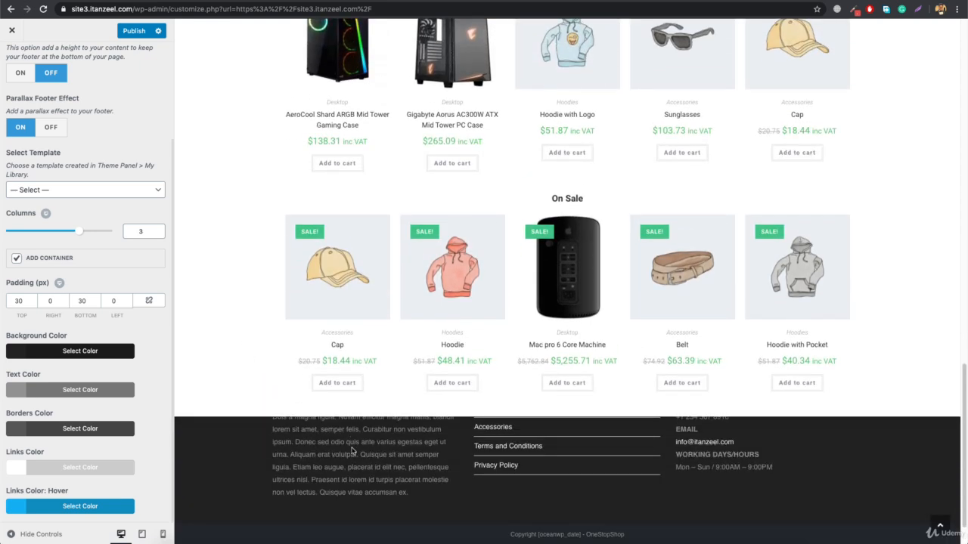
scroll(353, 452, up, 1)
scroll(353, 452, down, 1)
scroll(365, 462, up, 1)
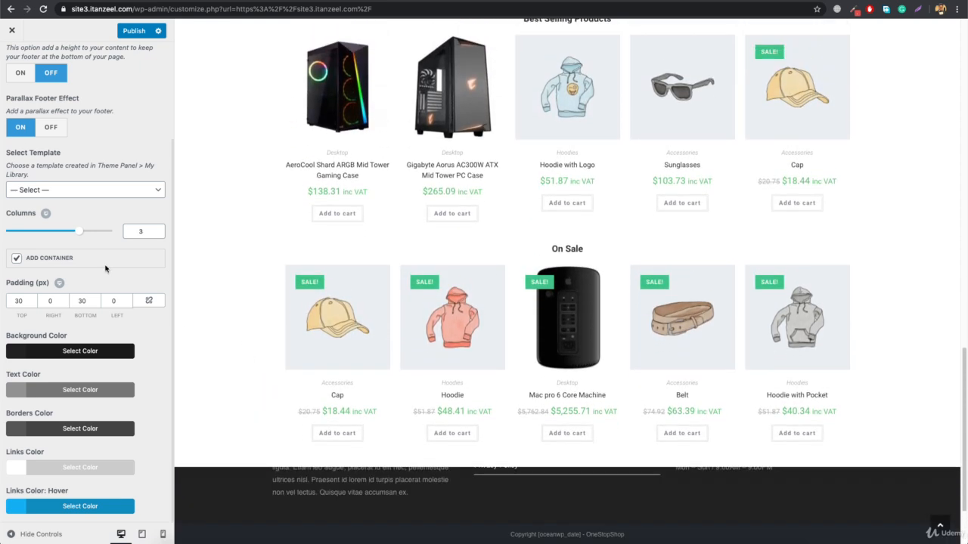
scroll(254, 353, down, 2)
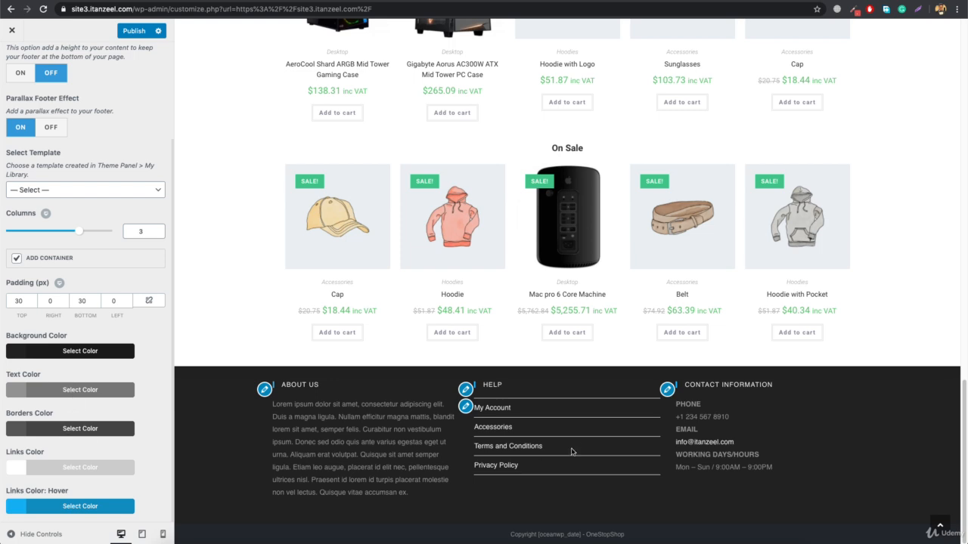
Make the footer widgets' borders fully transparent by setting the borders color opacity to 0
click(31, 428)
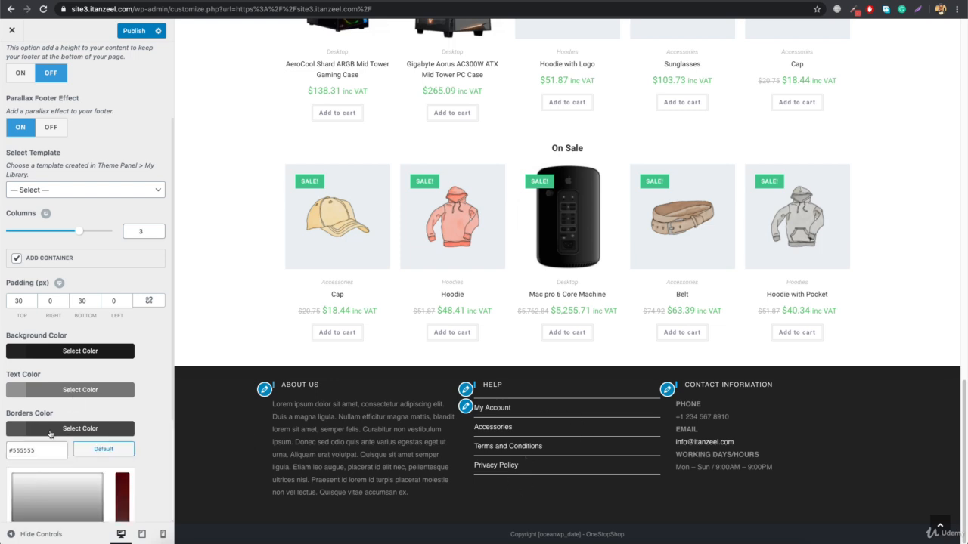
scroll(106, 449, down, 3)
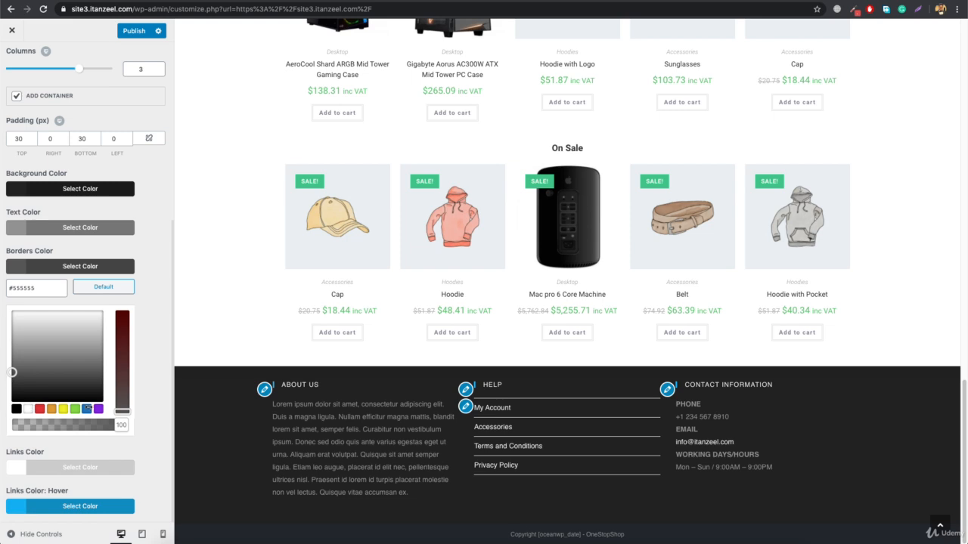
drag(122, 429, 2, 426)
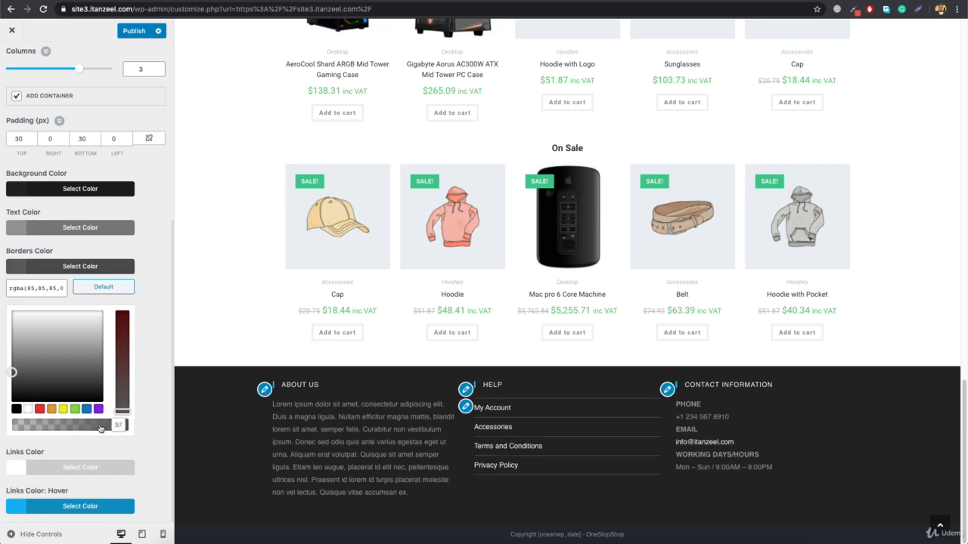
click(522, 424)
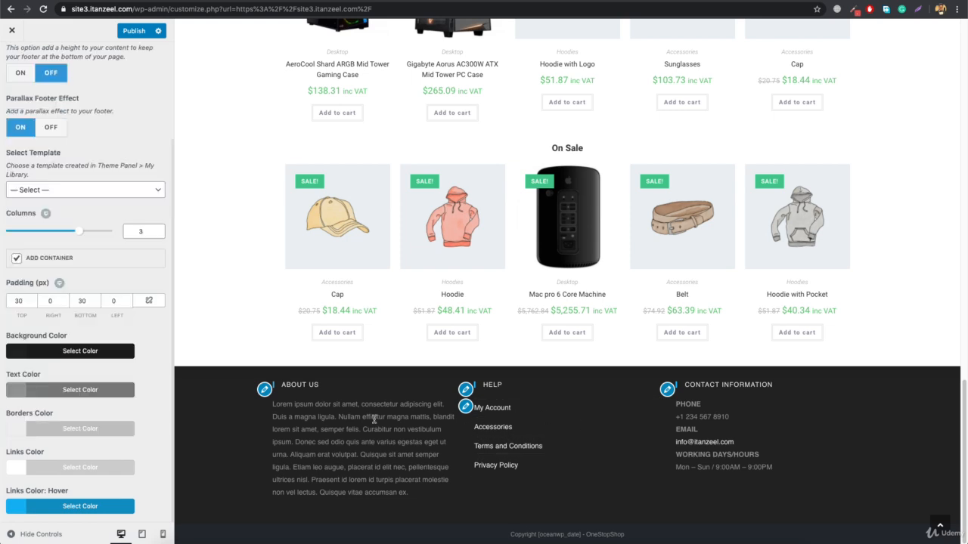
Set the footer widgets' link hover color to #ffffff and the normal links color to light gray
click(78, 506)
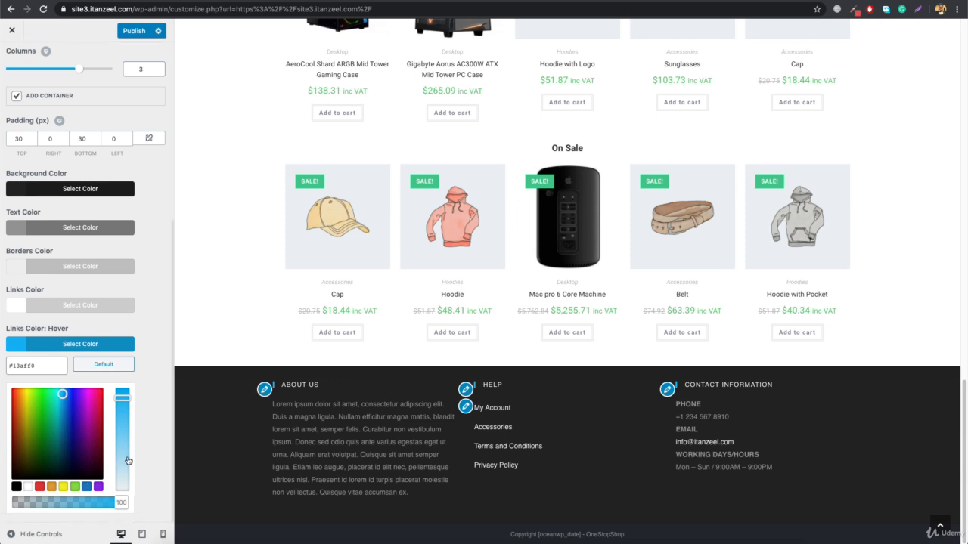
click(26, 487)
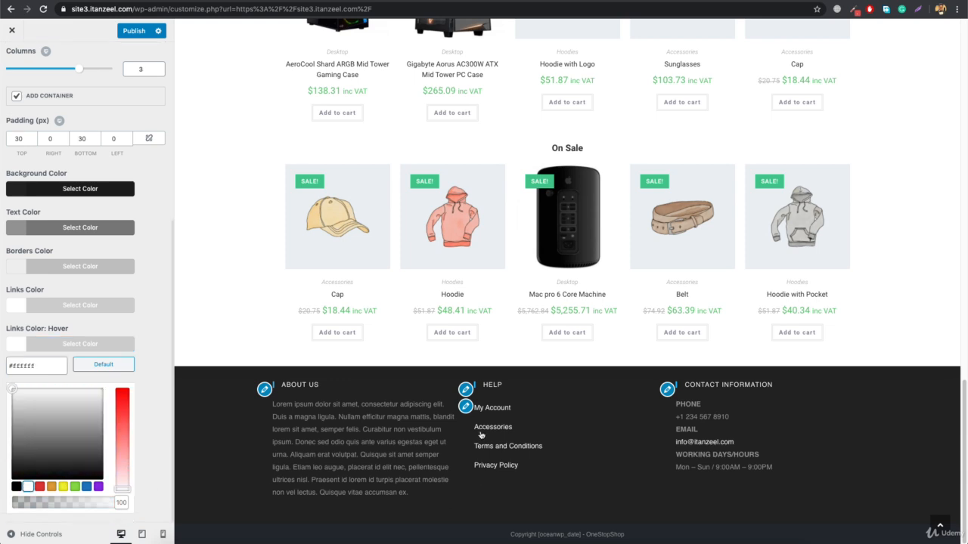
click(175, 442)
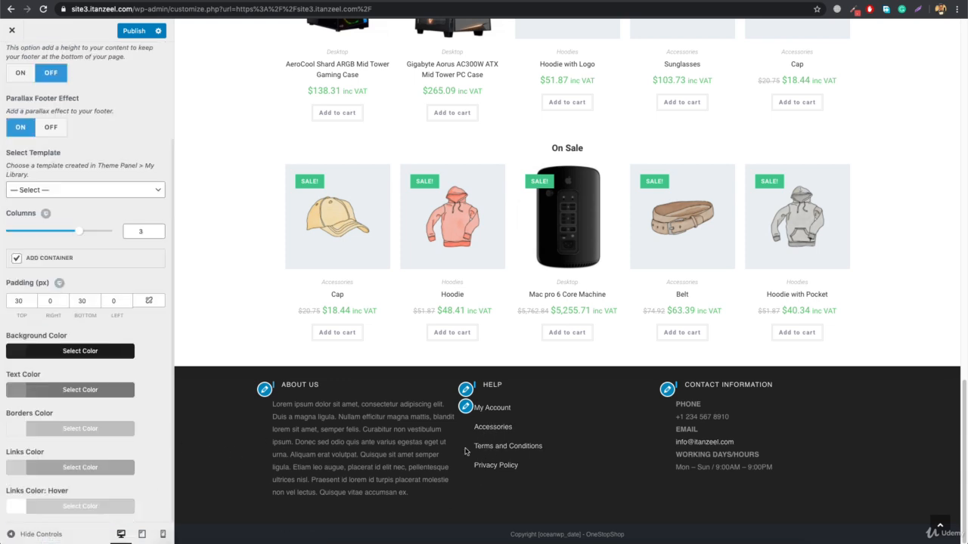
Check the home page preview up to the header and publish the customizer changes
scroll(330, 438, up, 15)
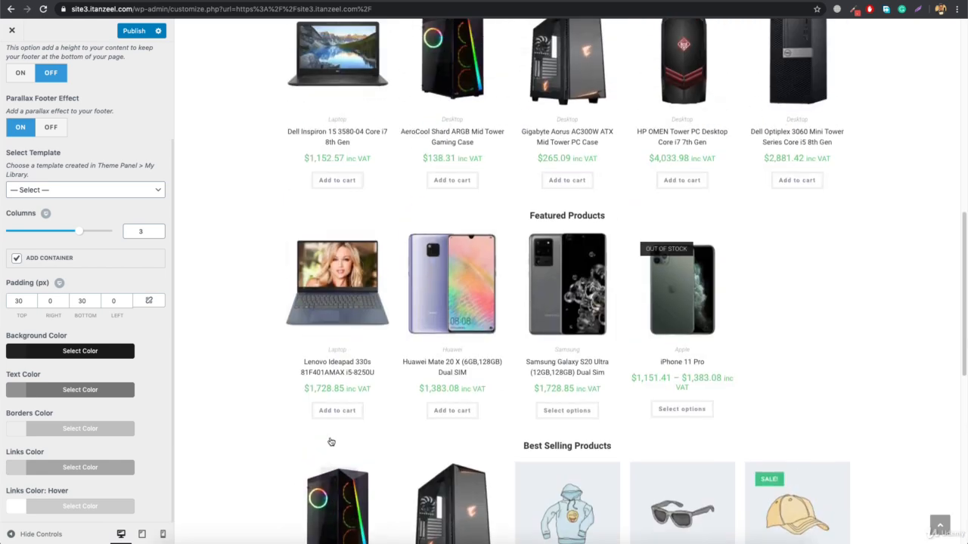
mouse_move(667, 62)
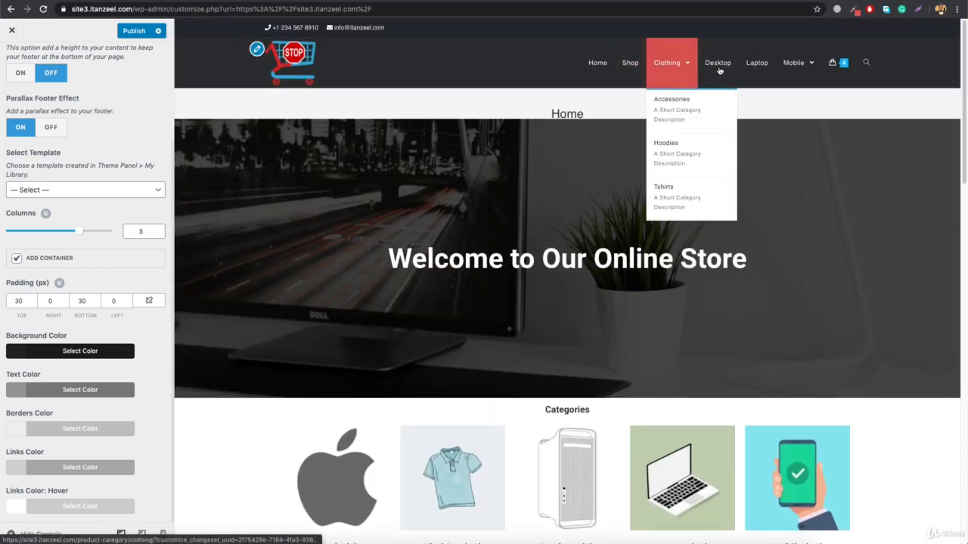
click(128, 32)
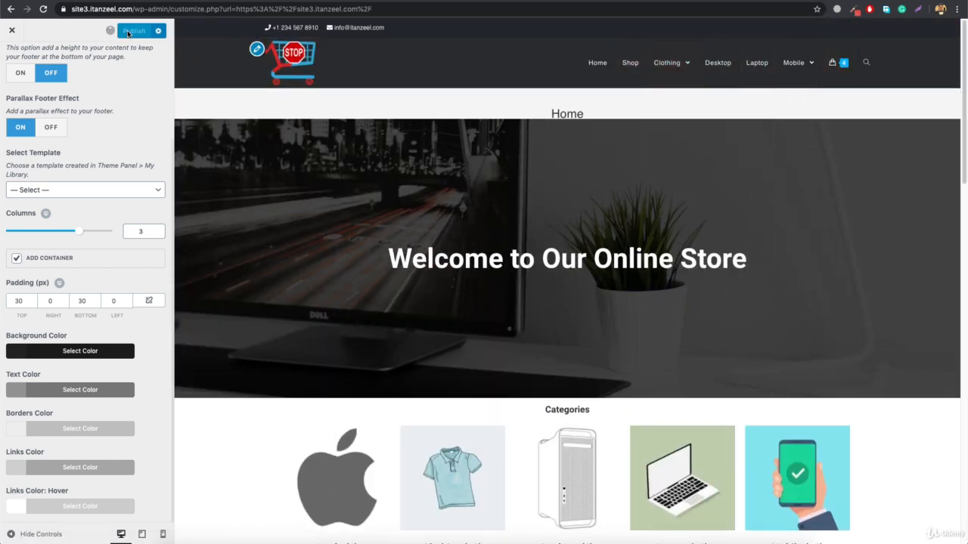
Inspect the published header and footer design on the Shop page and the home page in the preview
click(634, 65)
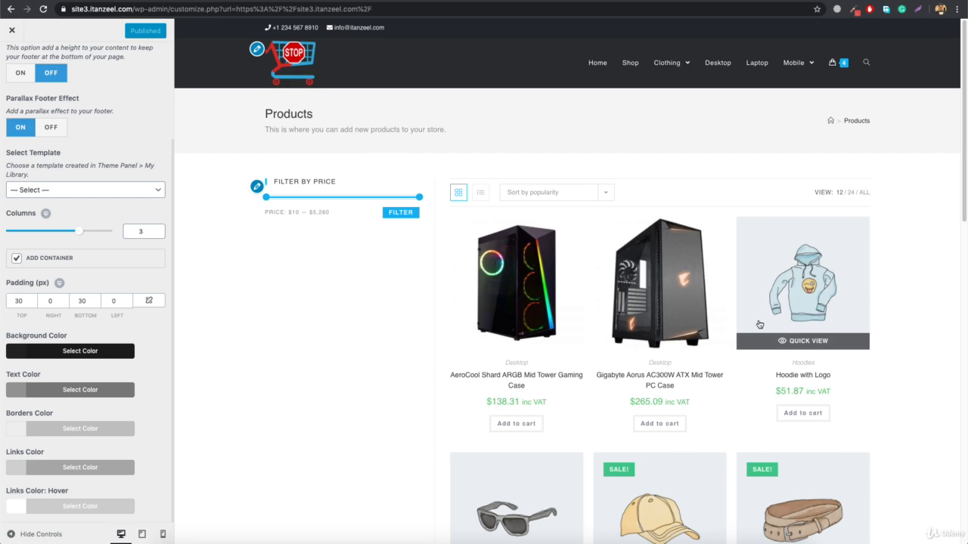
scroll(759, 324, down, 10)
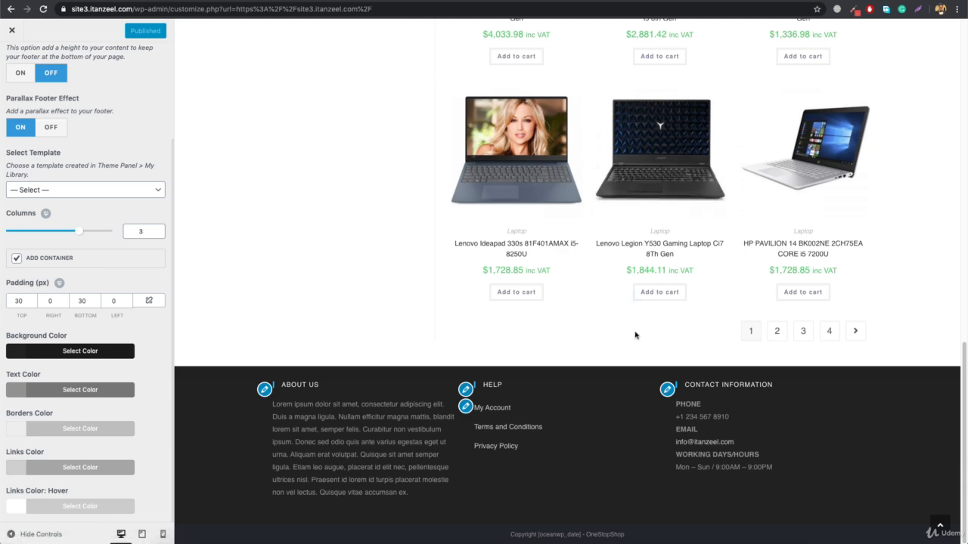
scroll(635, 335, up, 15)
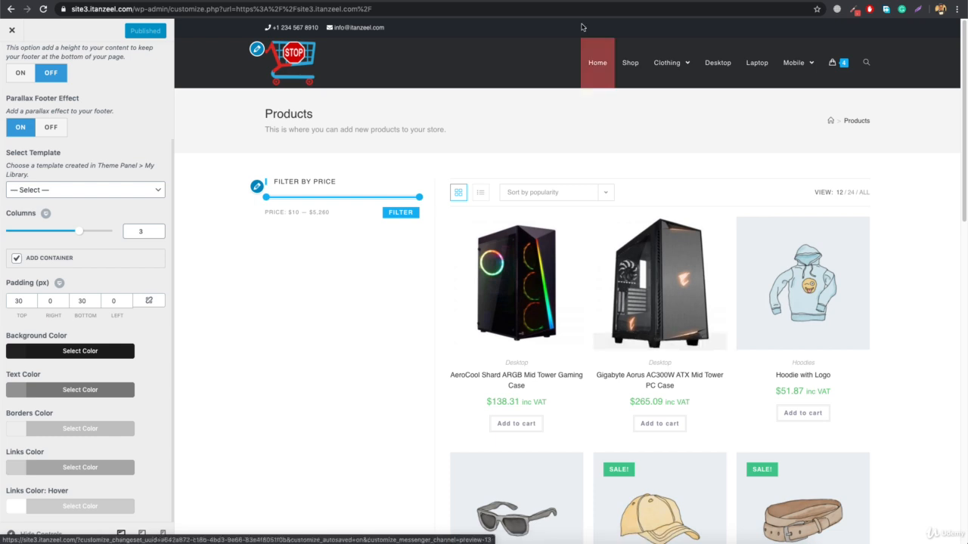
click(599, 64)
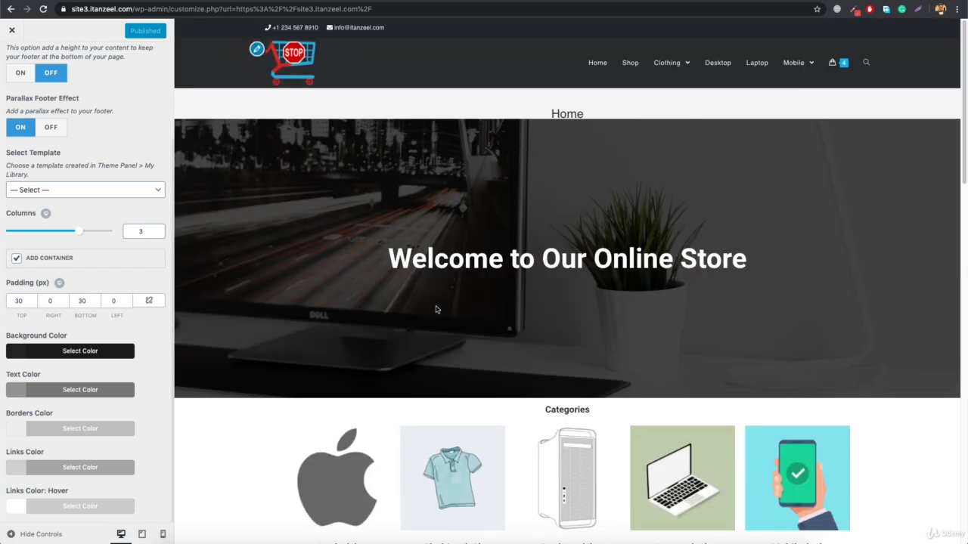
scroll(436, 308, down, 10)
scroll(435, 308, up, 10)
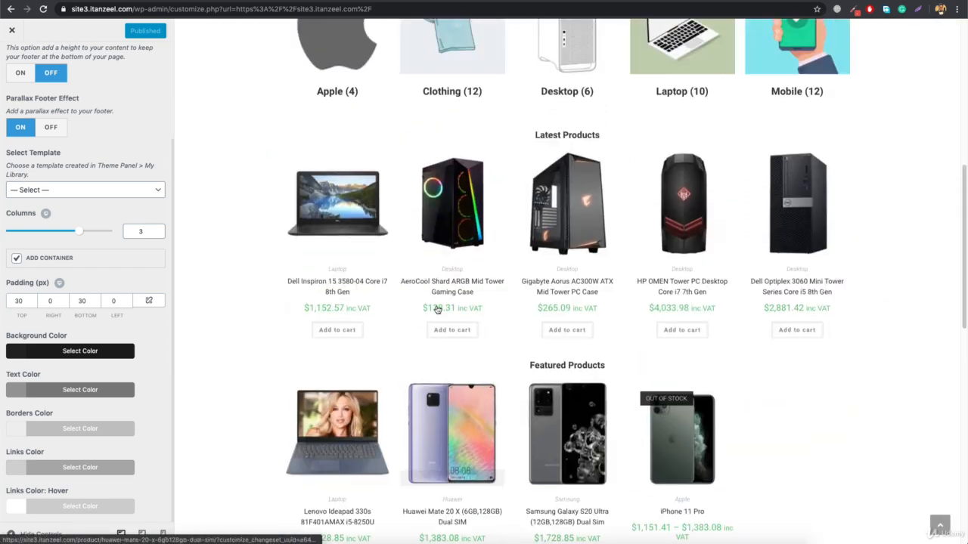